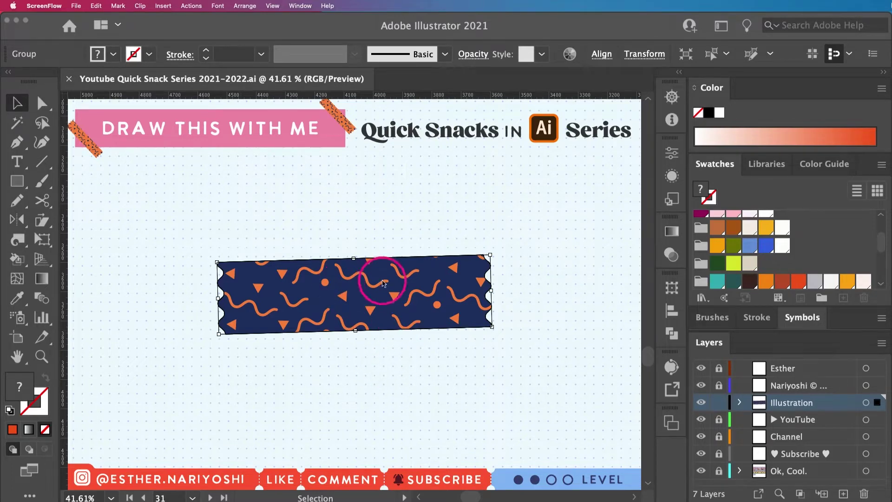
# Step: Move the washi tape strip higher up the artboard
pyautogui.click(355, 243)
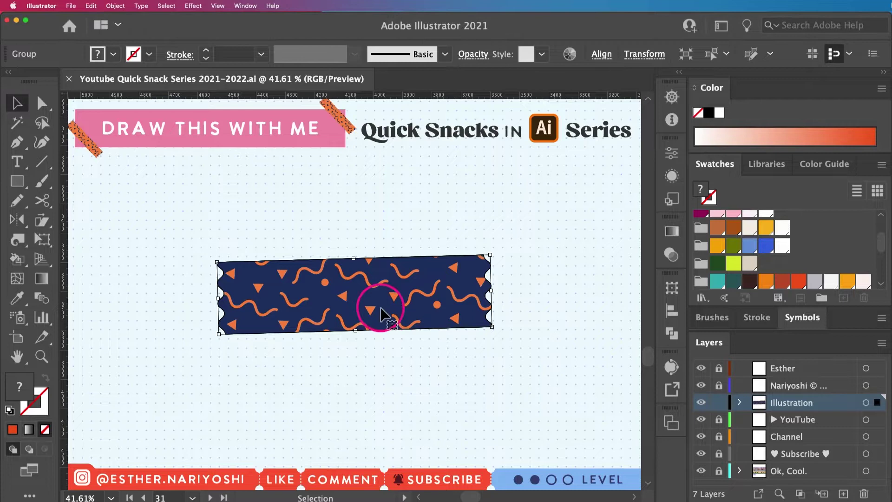
pyautogui.moveTo(371, 294); pyautogui.dragTo(359, 207)
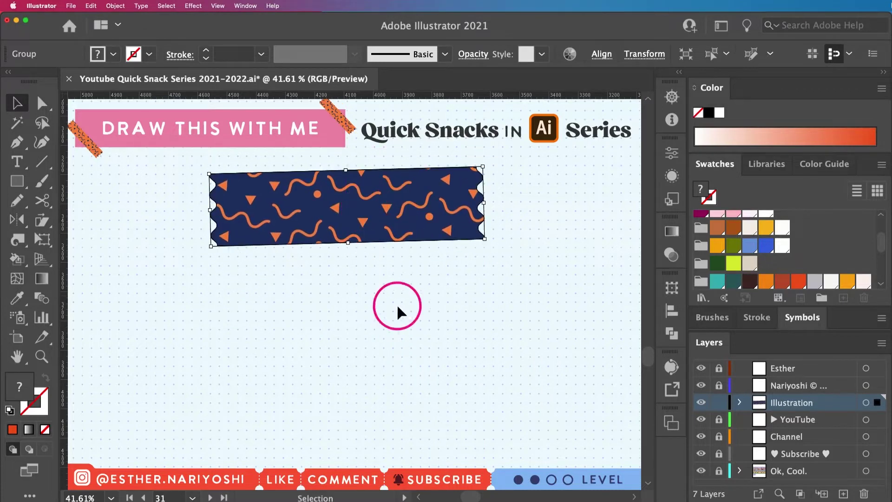
pyautogui.click(405, 324)
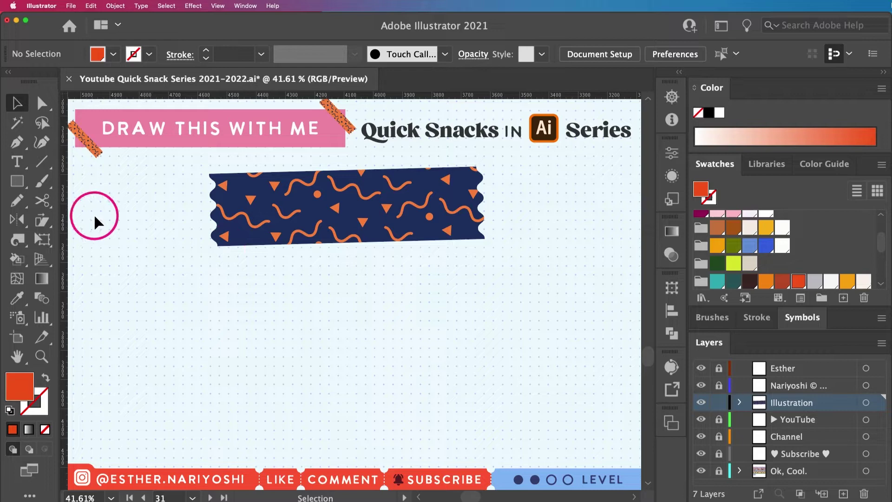
# Step: Draw three orange-red triangles below the tape with the Polygon Tool
pyautogui.click(17, 181)
pyautogui.click(77, 249)
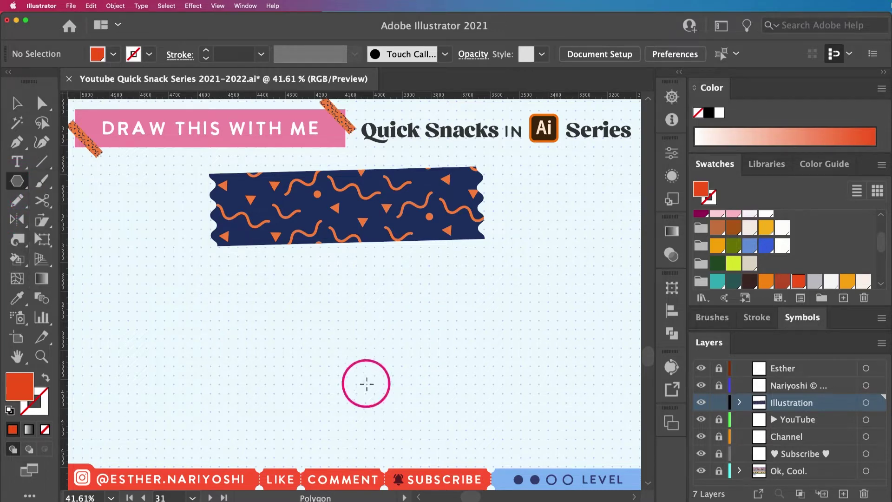
pyautogui.moveTo(287, 333)
pyautogui.mouseDown()
pyautogui.moveTo(298, 364)
pyautogui.moveTo(295, 345)
pyautogui.mouseUp()
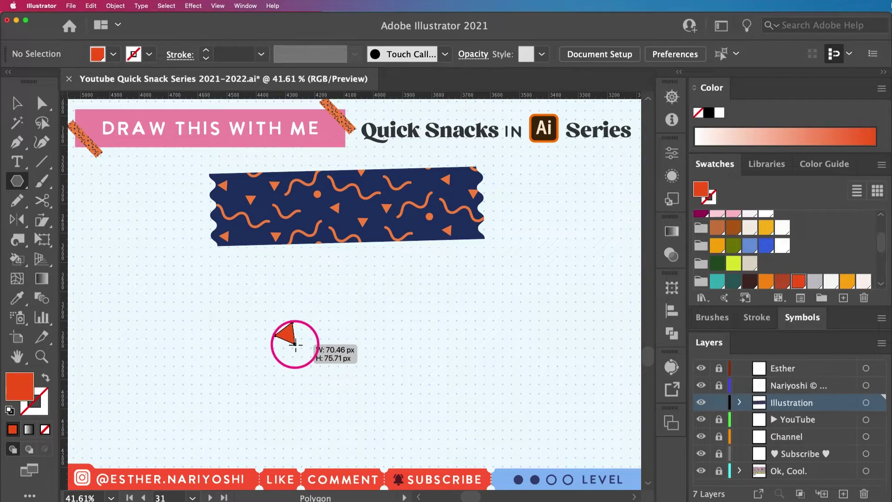
pyautogui.press('Up')
pyautogui.moveTo(294, 345); pyautogui.dragTo(292, 341)
pyautogui.press('Up')
pyautogui.press('Up')
pyautogui.press('Down')
pyautogui.press('Up')
pyautogui.press('Down')
pyautogui.press('Down')
pyautogui.press('Down')
pyautogui.moveTo(401, 355); pyautogui.dragTo(407, 349)
pyautogui.moveTo(412, 312); pyautogui.dragTo(419, 317)
# Step: Draw three small orange dots among the triangles with the Ellipse Tool
pyautogui.press('l')
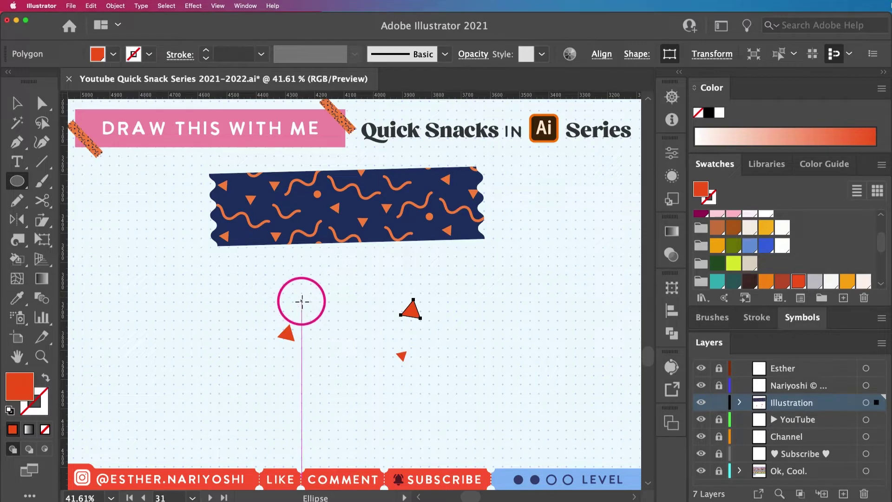
pyautogui.moveTo(305, 308); pyautogui.dragTo(307, 310)
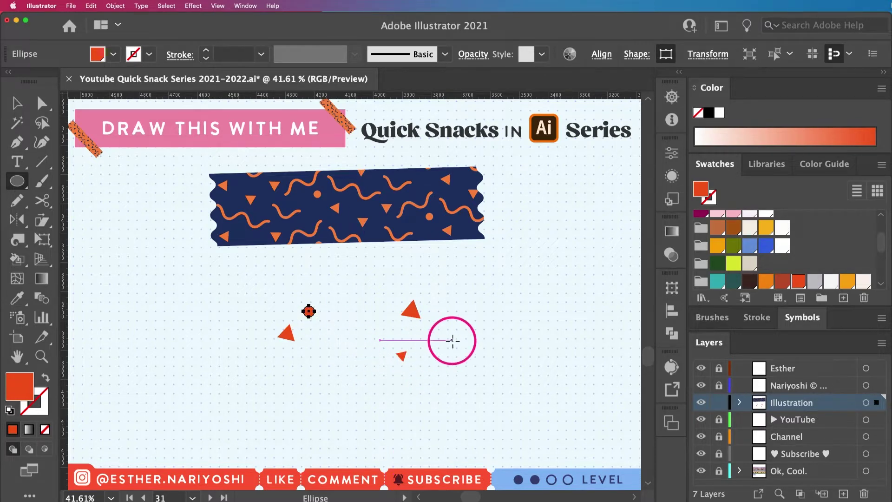
pyautogui.moveTo(435, 334); pyautogui.dragTo(444, 344)
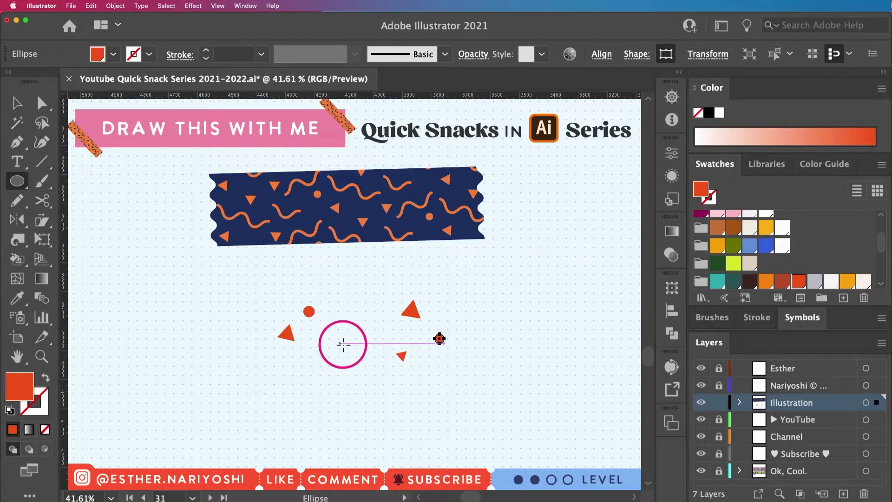
pyautogui.moveTo(364, 332); pyautogui.dragTo(366, 341)
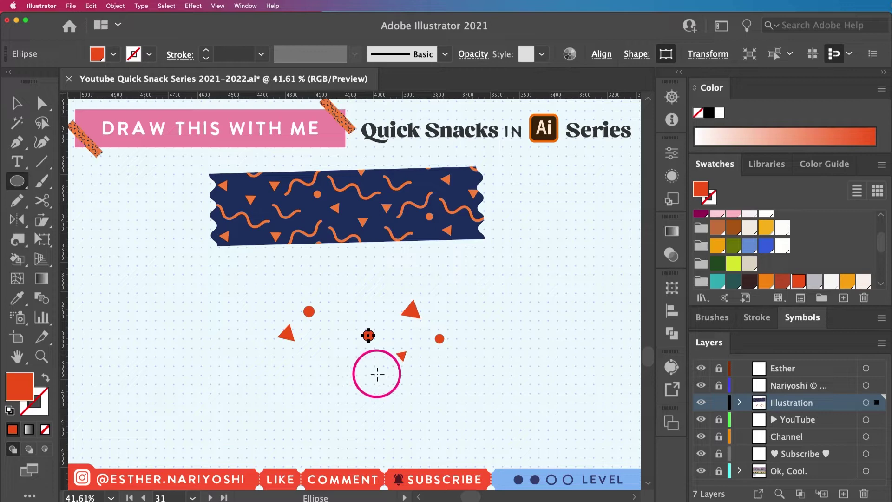
# Step: Draw a short horizontal line left of the shapes with the Line Segment Tool
pyautogui.click(42, 167)
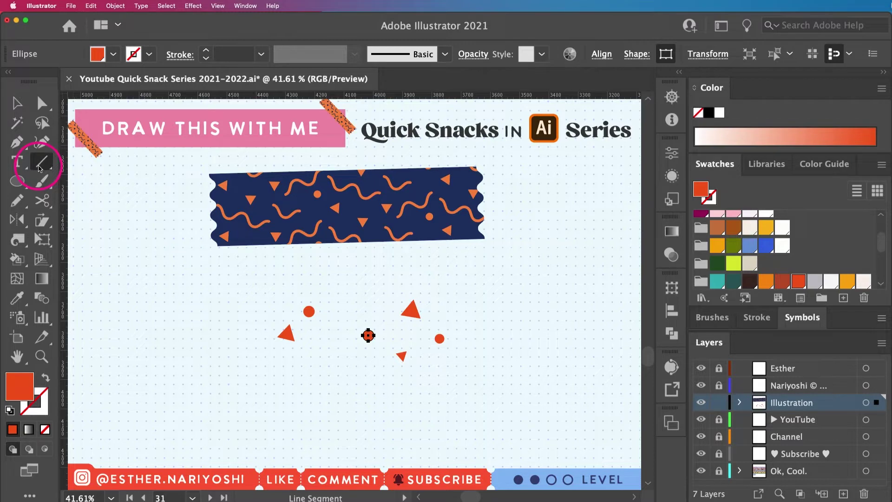
pyautogui.moveTo(356, 294); pyautogui.dragTo(309, 295)
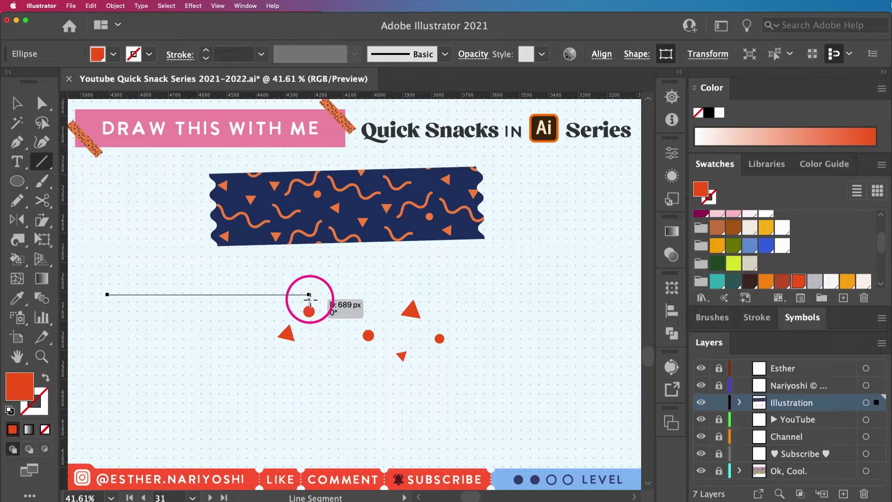
pyautogui.moveTo(309, 295); pyautogui.dragTo(285, 295)
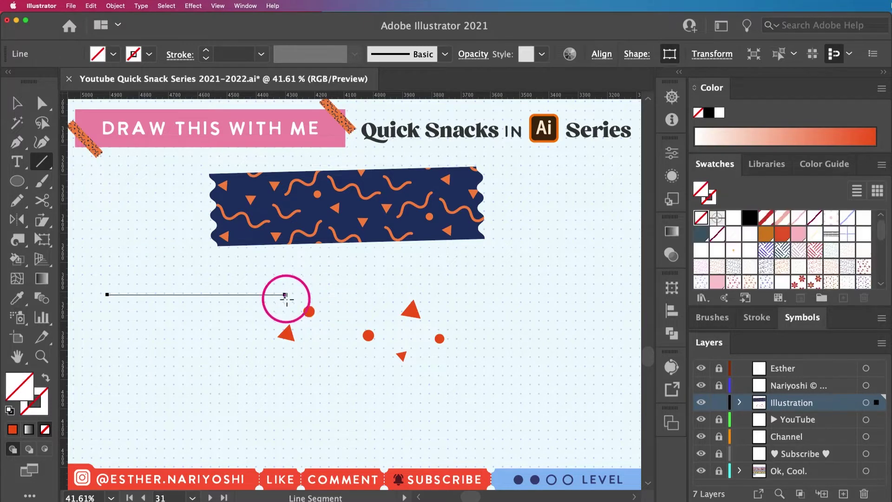
# Step: Give the line an orange-red stroke of 10 pt weight
pyautogui.click(37, 411)
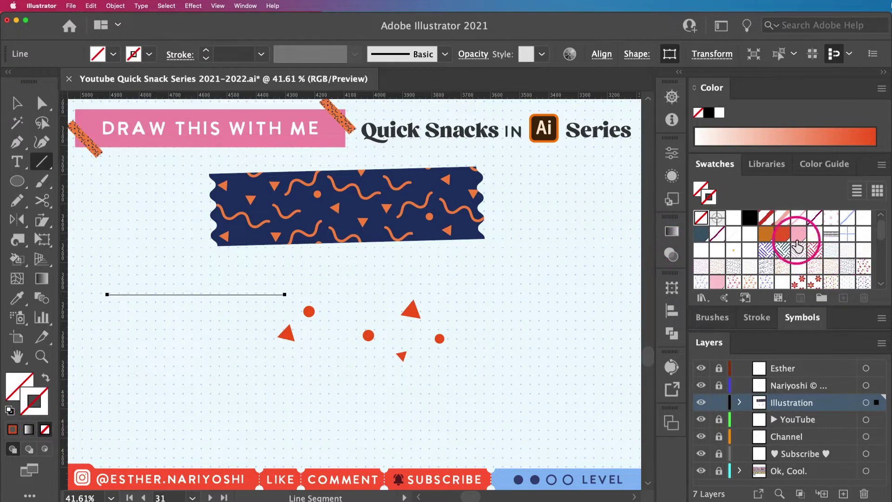
pyautogui.click(782, 236)
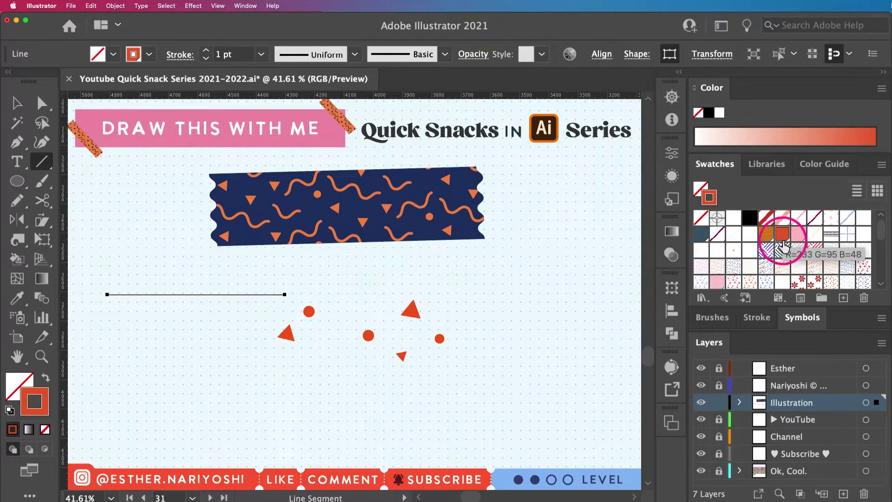
pyautogui.click(262, 56)
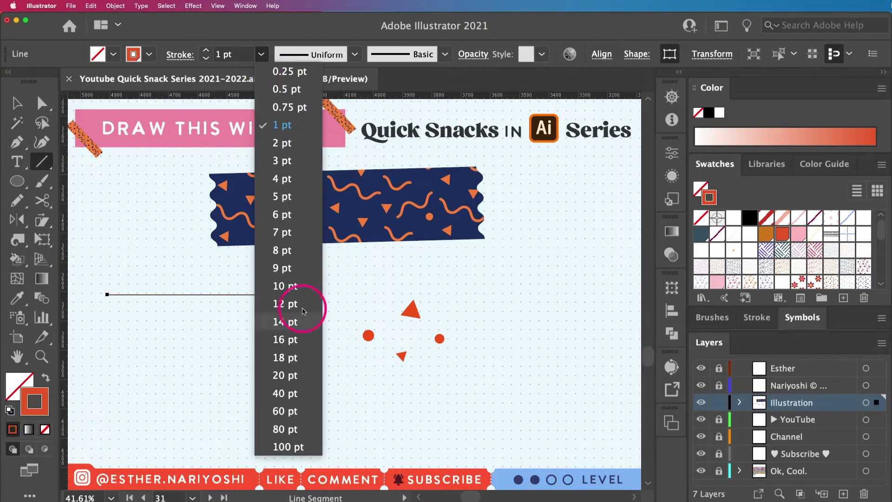
pyautogui.click(287, 287)
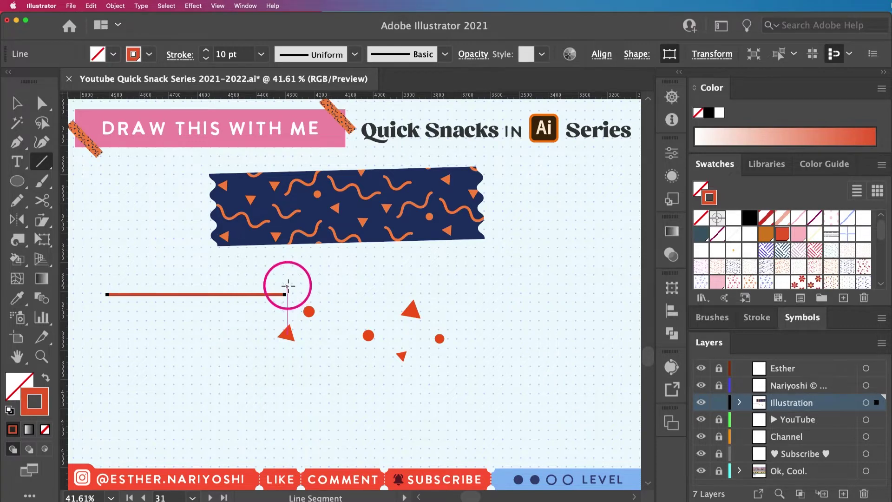
# Step: Apply Effect > Distort & Transform > Zig Zag and raise its Size to 41 px
pyautogui.click(191, 6)
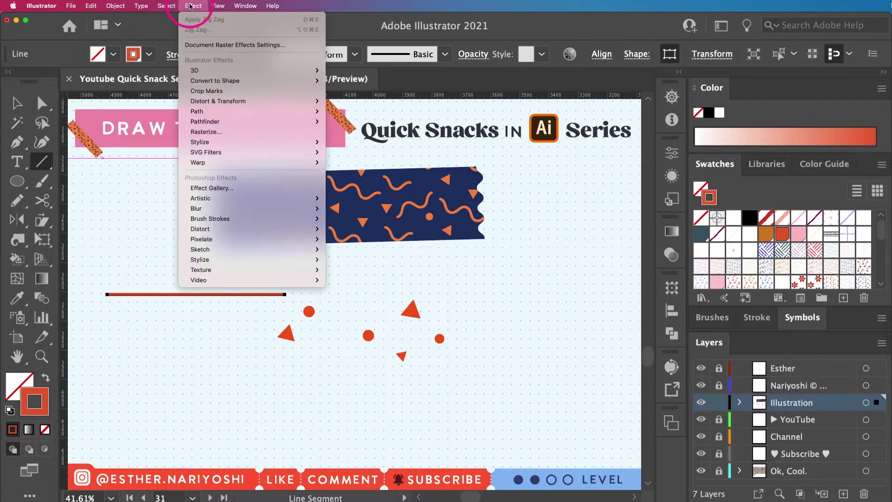
pyautogui.moveTo(261, 141)
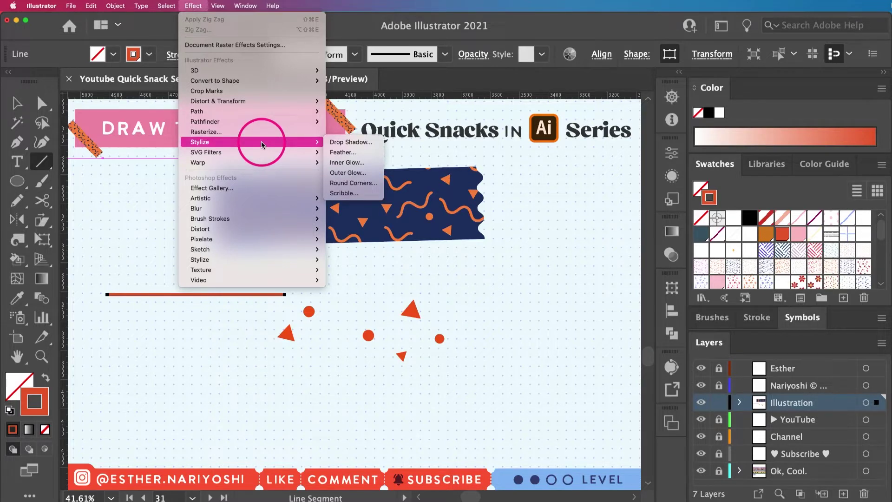
pyautogui.moveTo(262, 99)
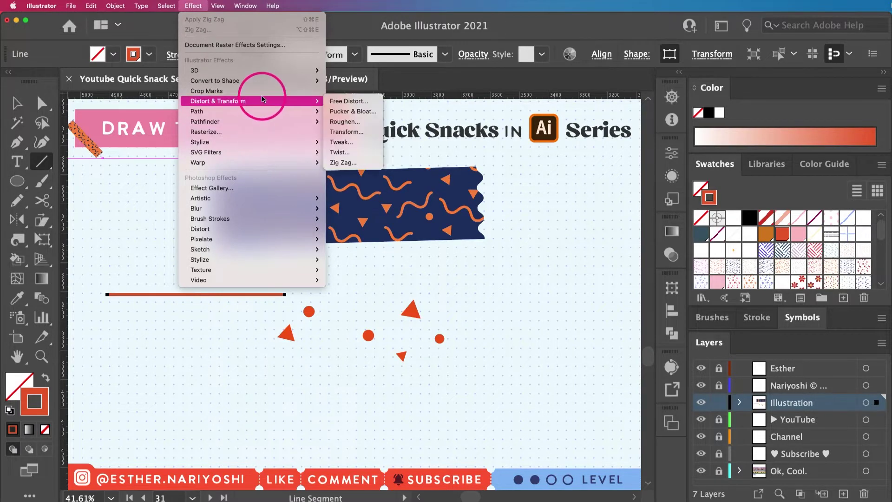
pyautogui.click(359, 162)
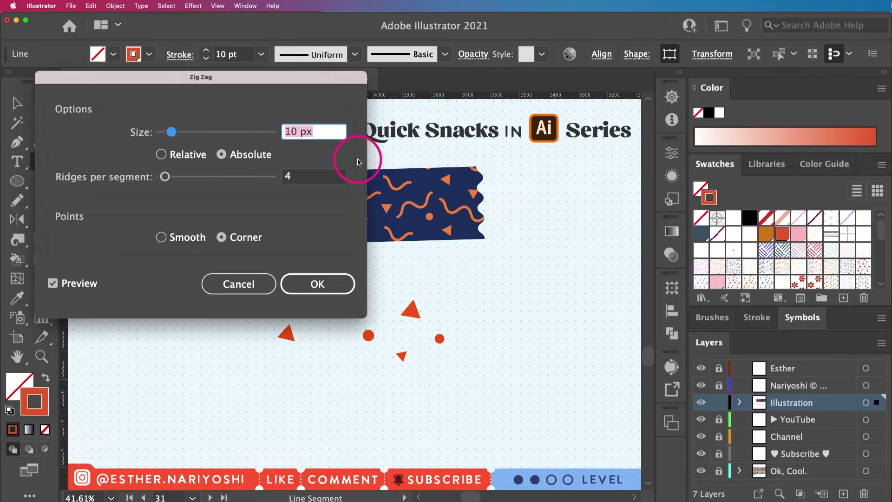
pyautogui.moveTo(215, 77); pyautogui.dragTo(463, 153)
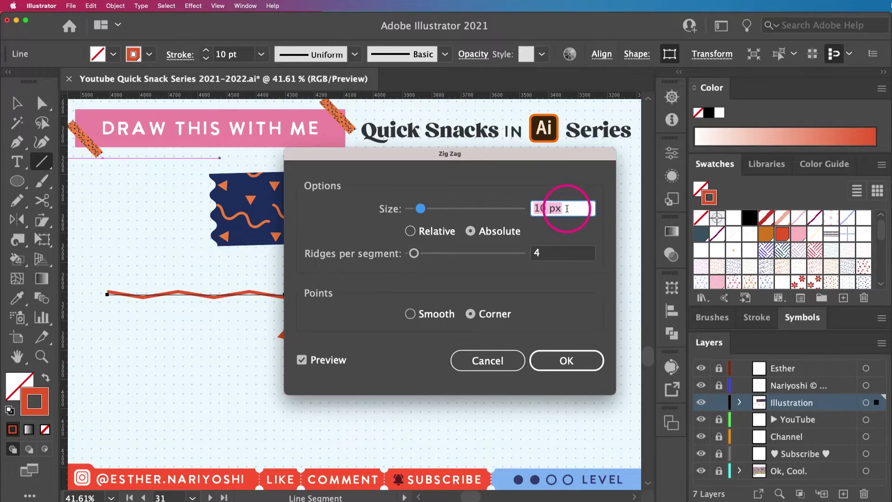
pyautogui.press('Up')
pyautogui.press('Up')
pyautogui.press('Up')
pyautogui.press('Up')
pyautogui.press('Up')
pyautogui.press('Up')
pyautogui.press('Up')
pyautogui.press('Up')
pyautogui.press('Up')
pyautogui.press('Up')
pyautogui.press('Up')
pyautogui.press('Up')
pyautogui.press('Up')
pyautogui.press('Up')
pyautogui.press('Up')
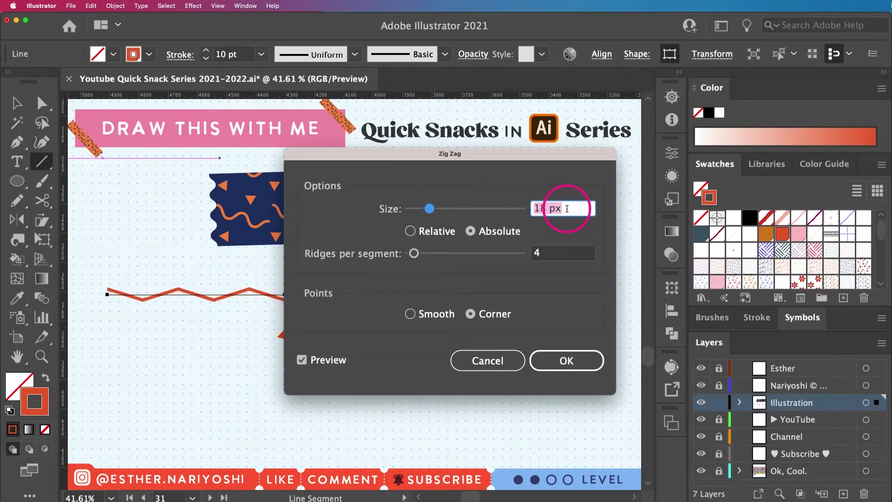
pyautogui.press('Up')
pyautogui.press('Up')
pyautogui.press('Up')
pyautogui.press('Up')
pyautogui.press('Up')
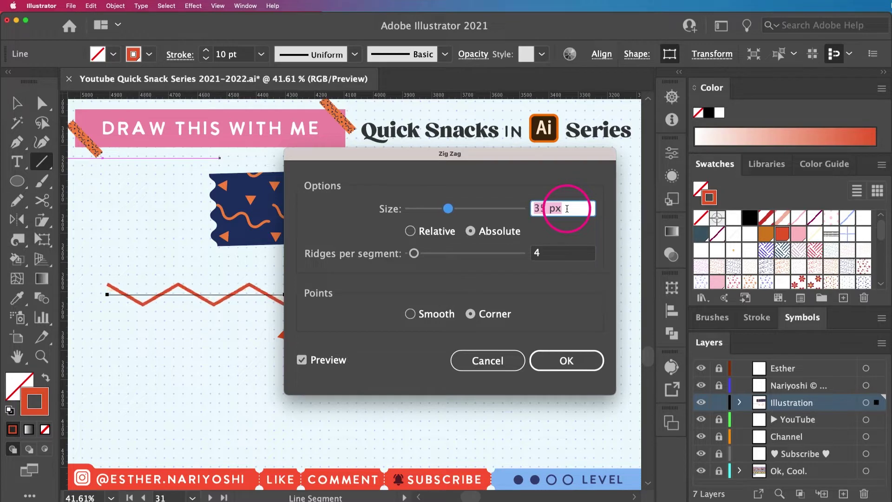
pyautogui.press('Up')
pyautogui.press('Up')
pyautogui.press('Up')
pyautogui.press('Up')
pyautogui.press('Up')
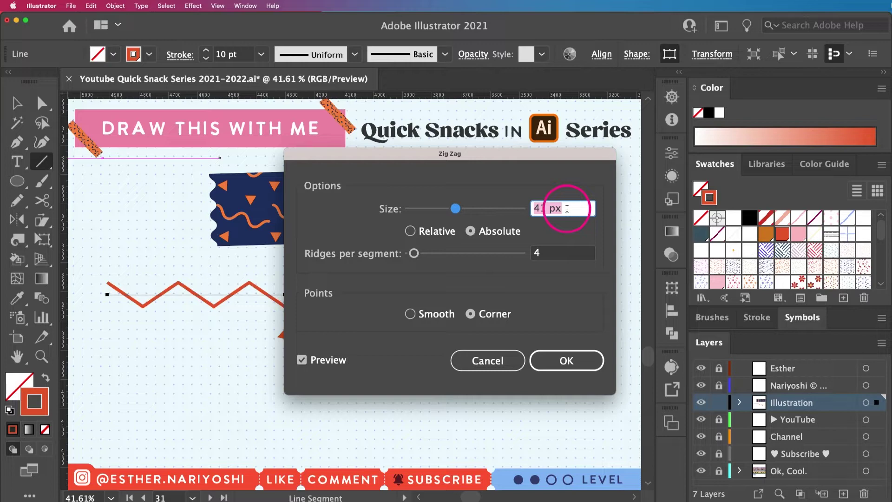
# Step: Set 8 ridges per segment with Smooth points and apply the effect
pyautogui.click(551, 253)
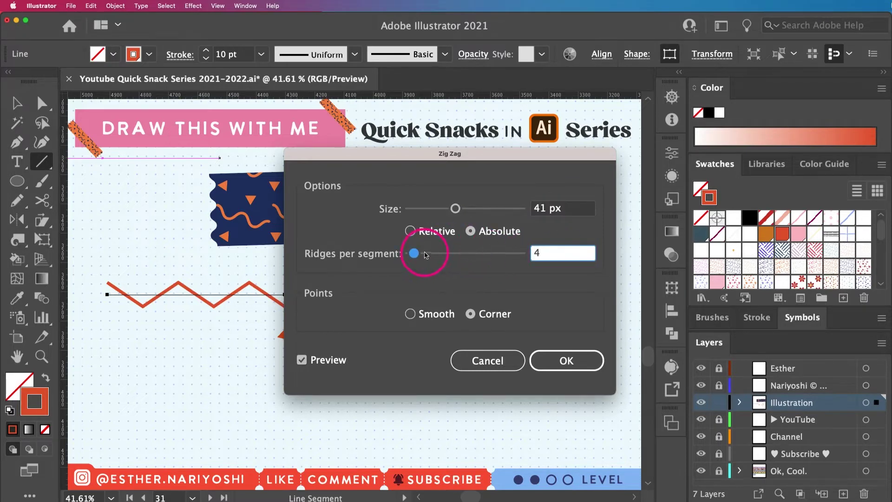
pyautogui.moveTo(425, 254); pyautogui.dragTo(419, 254)
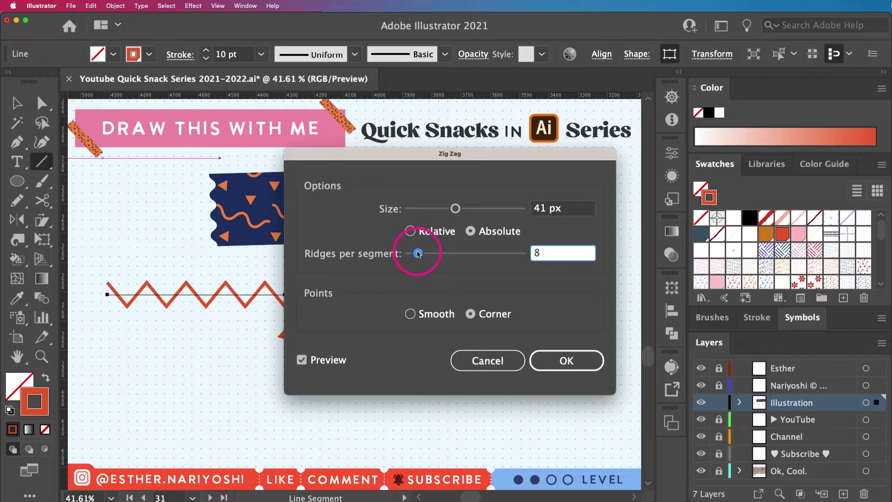
pyautogui.moveTo(389, 157)
pyautogui.mouseDown()
pyautogui.moveTo(454, 153)
pyautogui.moveTo(297, 146)
pyautogui.moveTo(396, 162)
pyautogui.mouseUp()
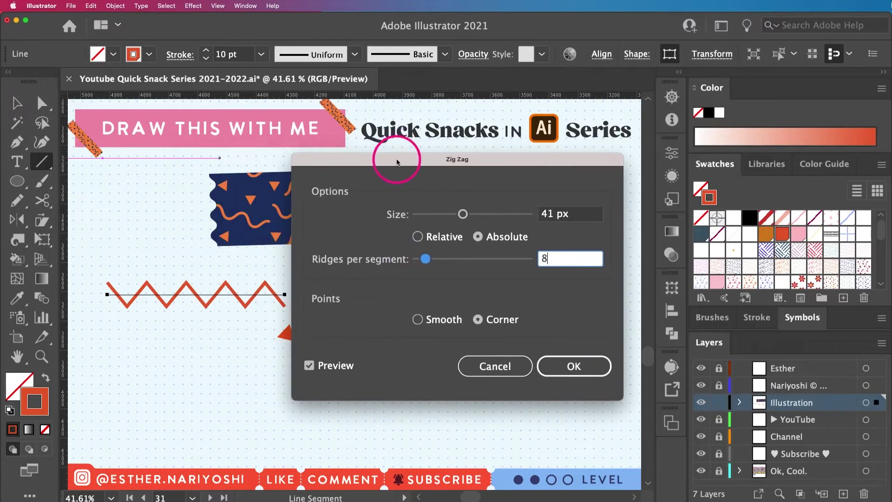
pyautogui.click(418, 319)
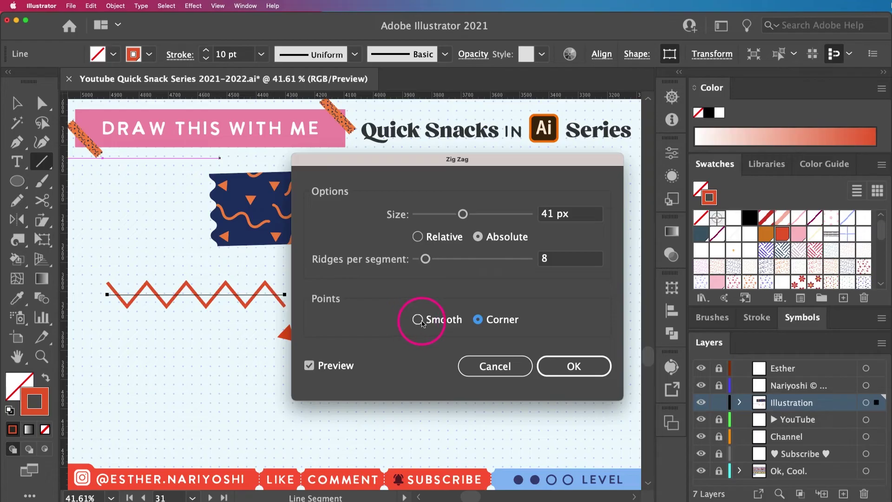
pyautogui.click(417, 319)
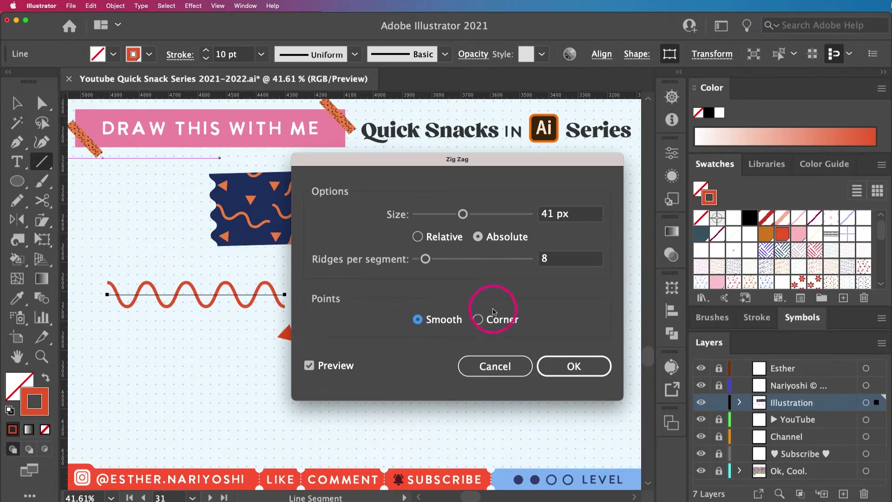
pyautogui.click(478, 324)
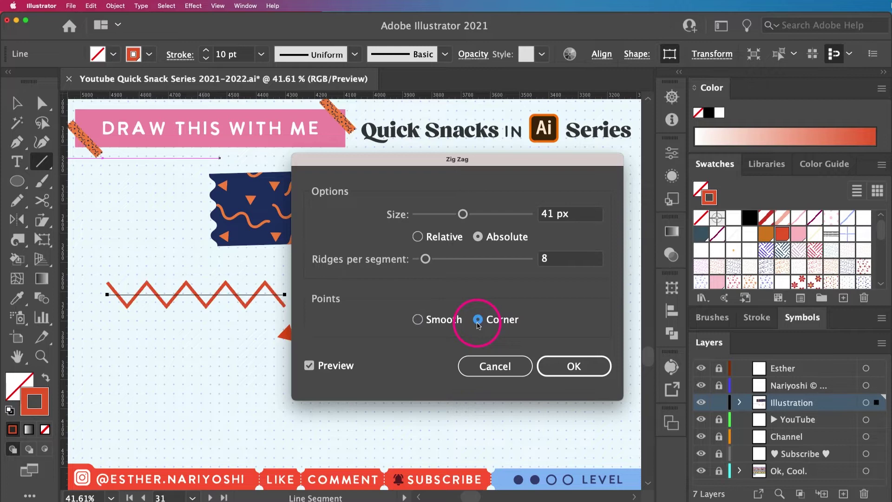
pyautogui.click(425, 320)
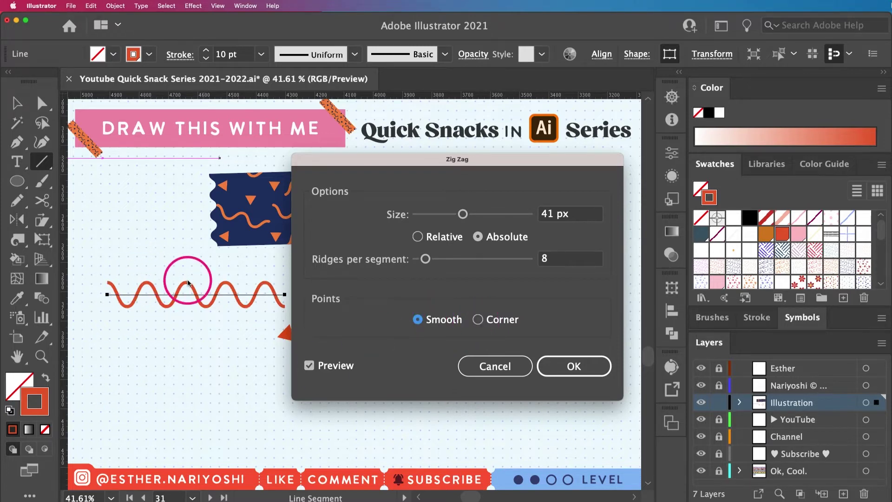
pyautogui.click(592, 372)
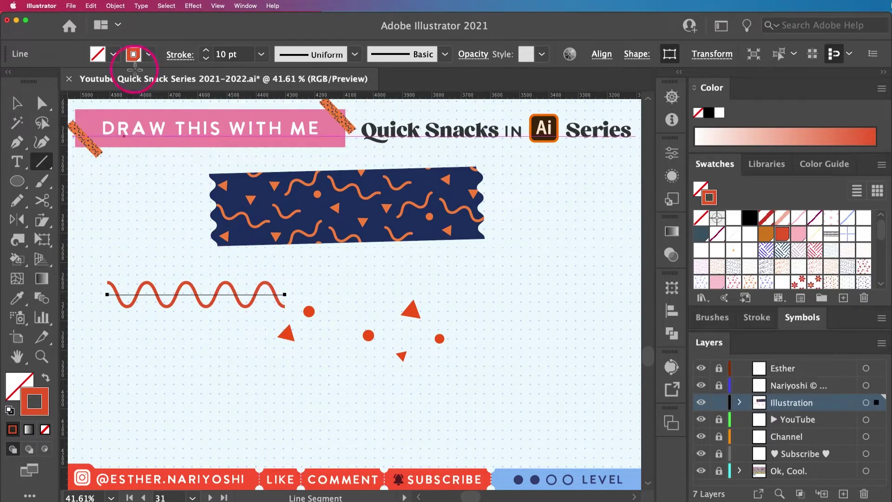
# Step: Expand the wavy line's Zig Zag appearance into an editable path via Object > Expand Appearance
pyautogui.click(115, 6)
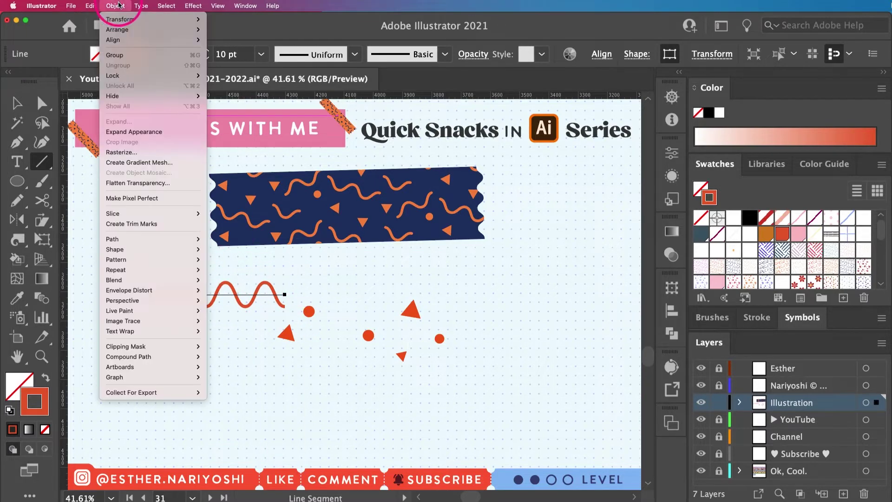
pyautogui.click(160, 132)
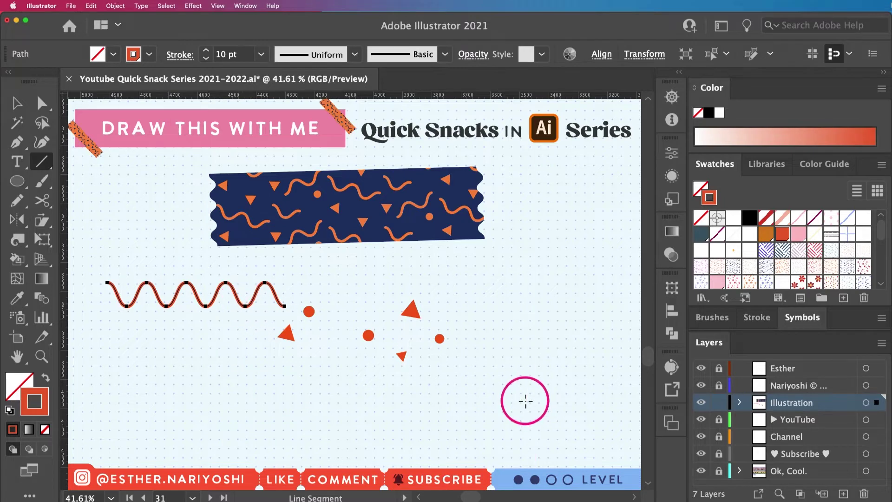
# Step: Move the wavy line up and right, and shift the dots and triangles left
pyautogui.press('v')
pyautogui.moveTo(245, 311)
pyautogui.mouseDown()
pyautogui.moveTo(440, 296)
pyautogui.moveTo(428, 297)
pyautogui.moveTo(446, 292)
pyautogui.moveTo(383, 297)
pyautogui.moveTo(601, 215)
pyautogui.moveTo(570, 289)
pyautogui.moveTo(581, 285)
pyautogui.mouseUp()
pyautogui.click(242, 309)
pyautogui.moveTo(389, 308); pyautogui.dragTo(279, 308)
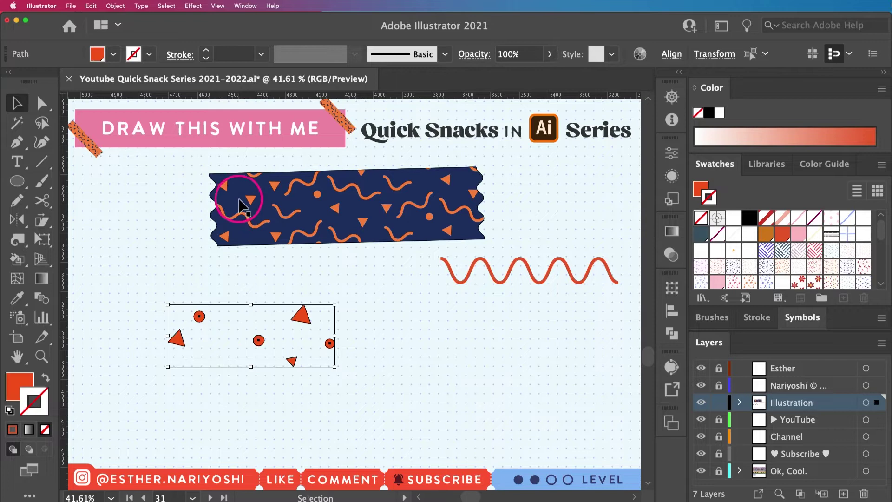
pyautogui.moveTo(296, 317); pyautogui.dragTo(285, 294)
pyautogui.click(369, 355)
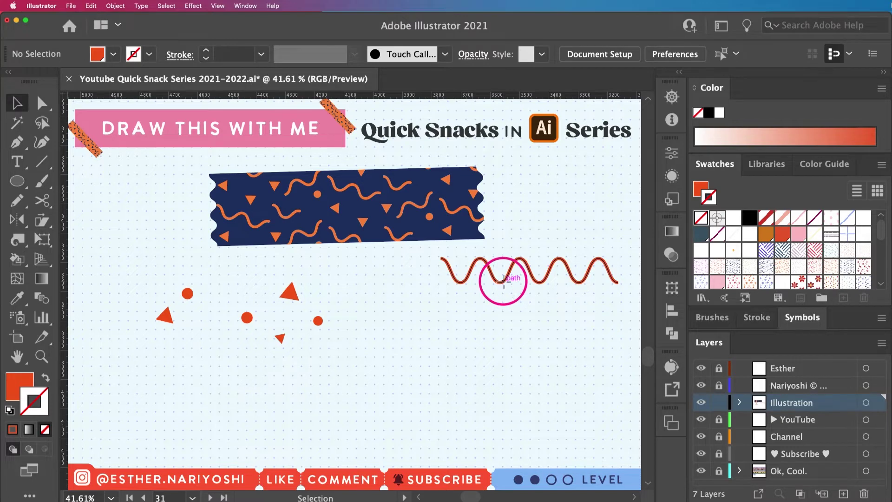
# Step: Place a copy of the wave below the shapes and cut it into three pieces
pyautogui.moveTo(504, 280)
pyautogui.mouseDown()
pyautogui.moveTo(213, 386)
pyautogui.moveTo(227, 387)
pyautogui.mouseUp()
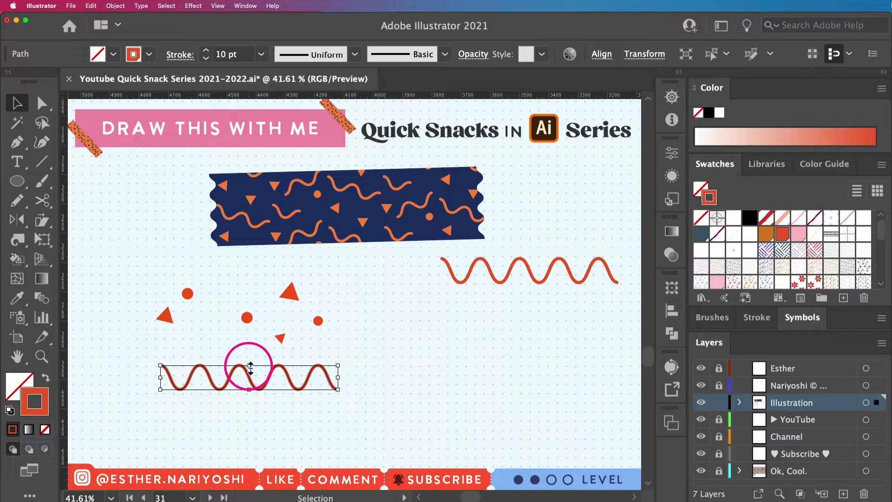
pyautogui.press('c')
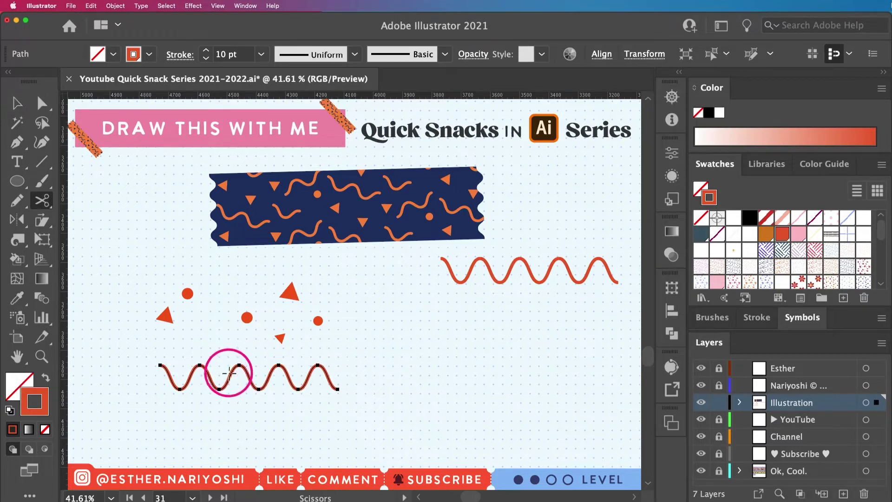
pyautogui.click(231, 373)
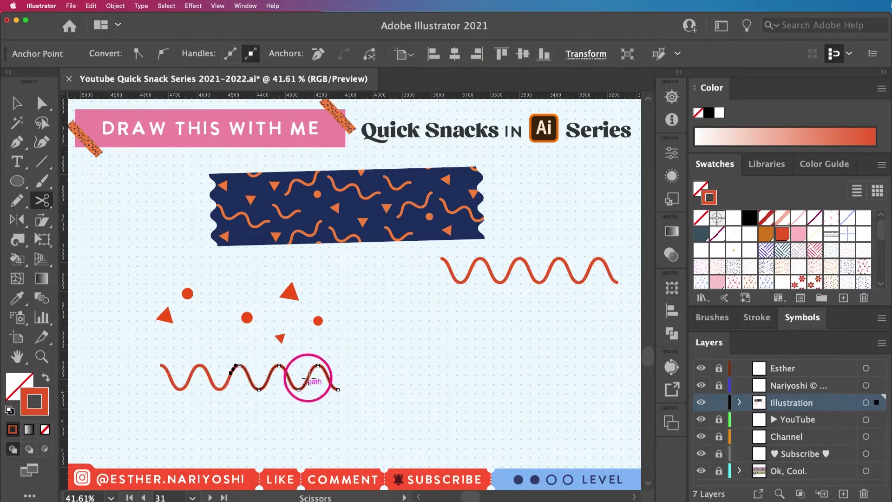
pyautogui.click(288, 376)
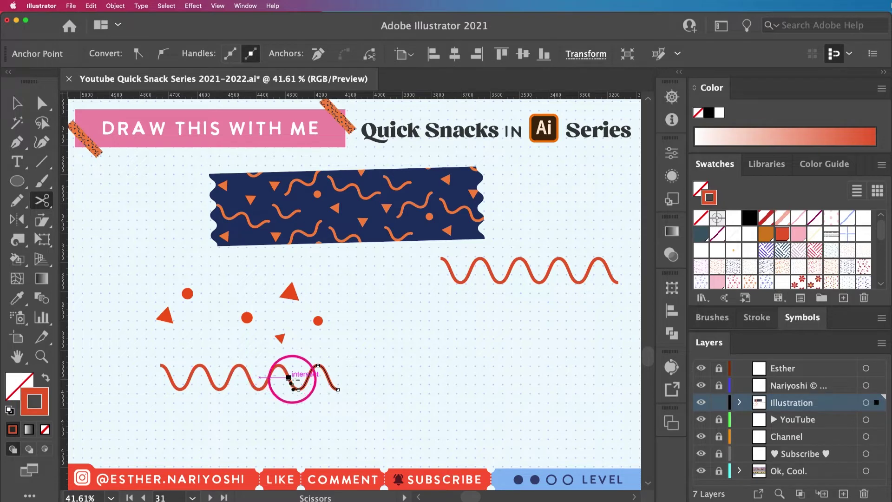
pyautogui.press('v')
pyautogui.moveTo(314, 376); pyautogui.dragTo(349, 372)
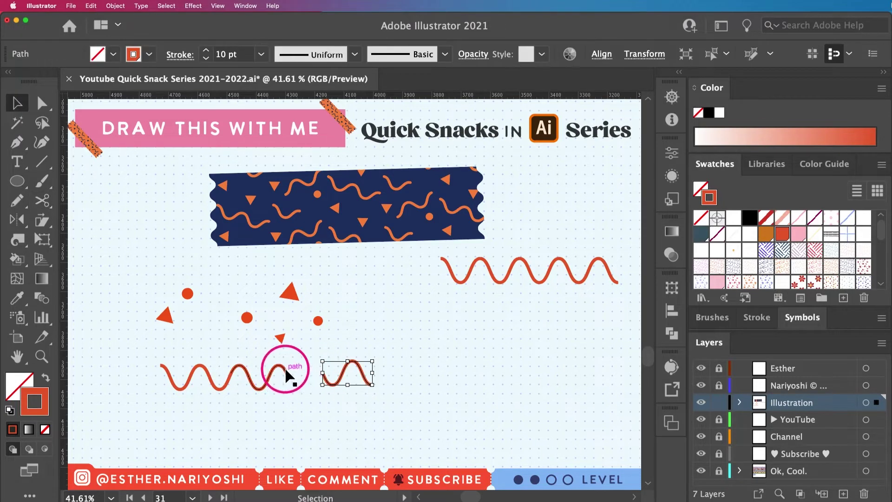
pyautogui.moveTo(289, 372); pyautogui.dragTo(307, 374)
# Step: Scale the three wave pieces narrower together
pyautogui.moveTo(366, 402); pyautogui.dragTo(138, 369)
pyautogui.press('e')
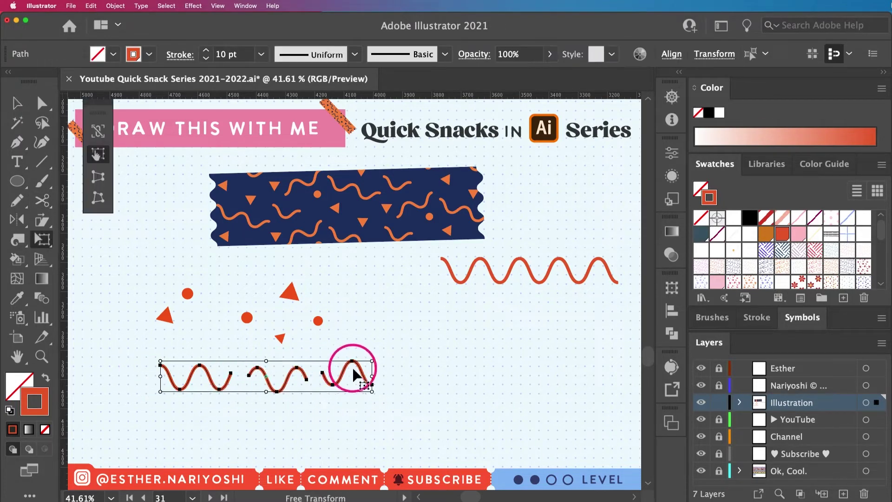
pyautogui.moveTo(369, 374); pyautogui.dragTo(308, 372)
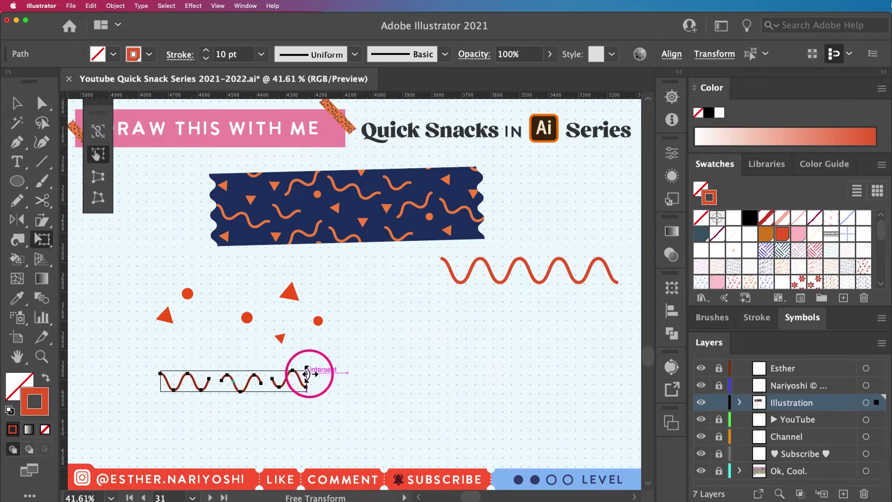
pyautogui.press('v')
pyautogui.click(343, 378)
# Step: Move the middle wave piece up among the shapes and tilt it about -22.8°
pyautogui.moveTo(230, 361); pyautogui.dragTo(199, 304)
pyautogui.press('e')
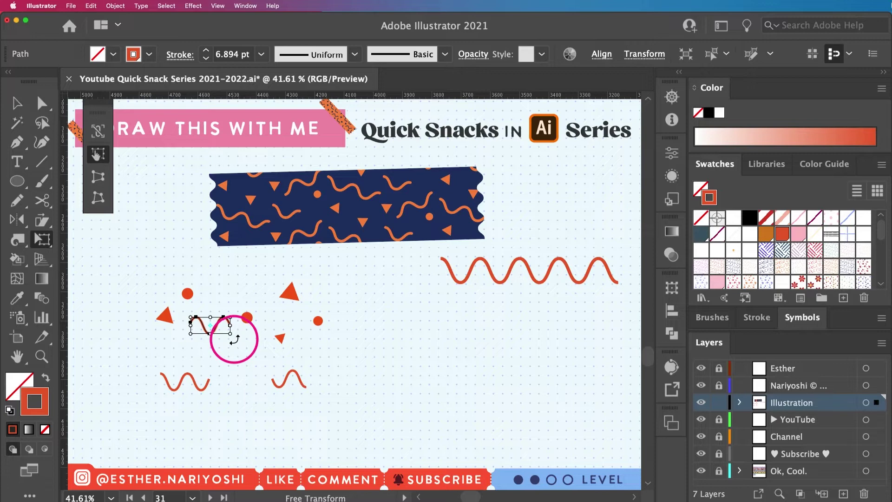
pyautogui.moveTo(233, 339); pyautogui.dragTo(245, 372)
pyautogui.press('v')
pyautogui.click(199, 384)
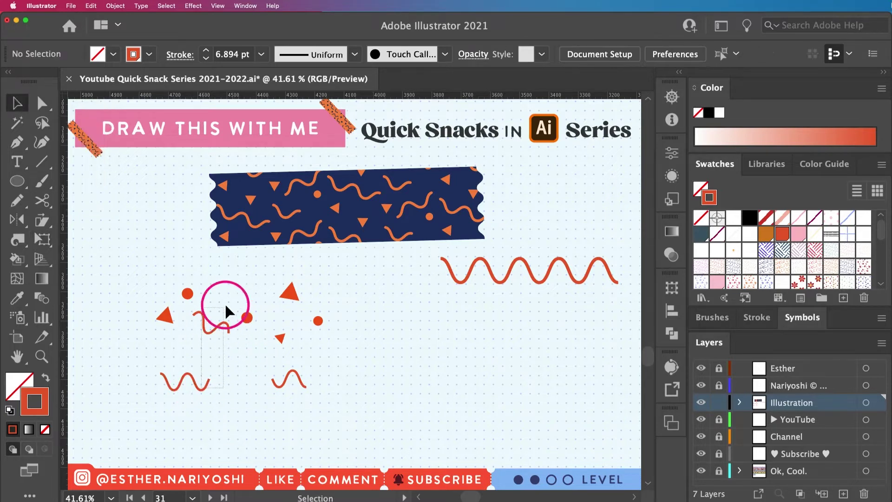
pyautogui.moveTo(225, 309); pyautogui.dragTo(215, 321)
# Step: Move the remaining two wave pieces up among the shapes, rotating the double wave
pyautogui.click(199, 395)
pyautogui.moveTo(203, 388); pyautogui.dragTo(255, 296)
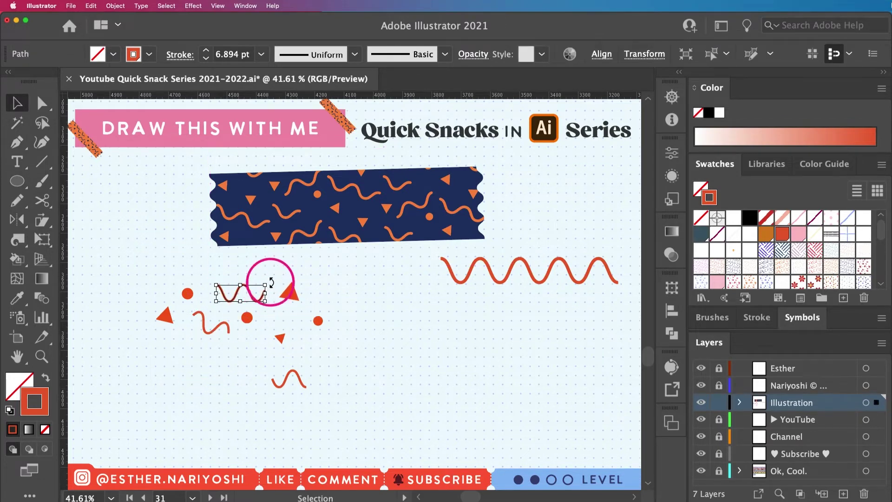
pyautogui.moveTo(270, 281); pyautogui.dragTo(272, 270)
pyautogui.click(297, 362)
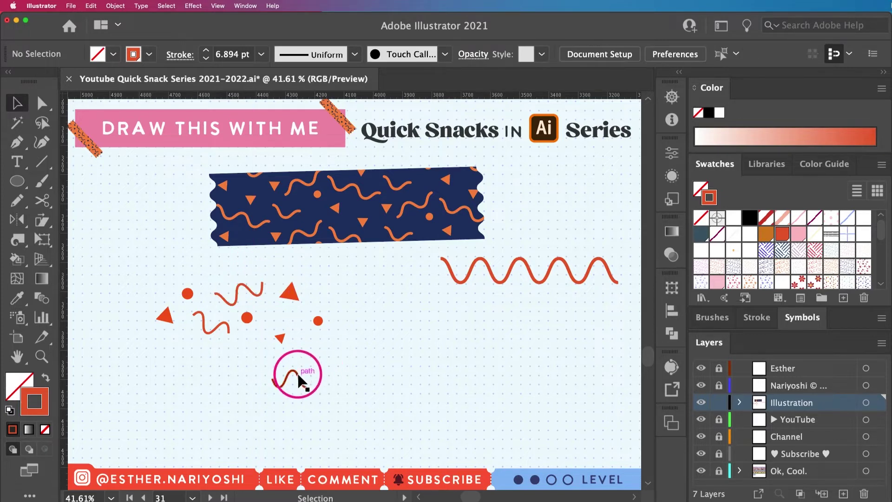
pyautogui.moveTo(294, 374); pyautogui.dragTo(293, 312)
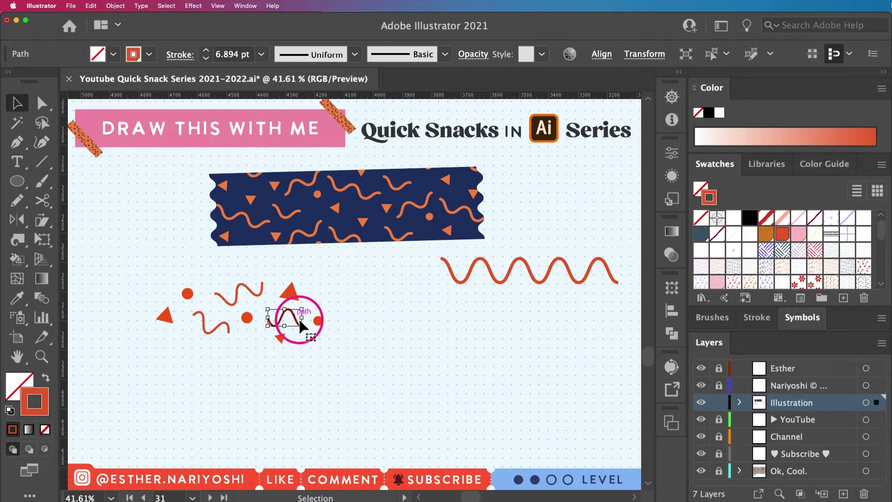
pyautogui.click(337, 354)
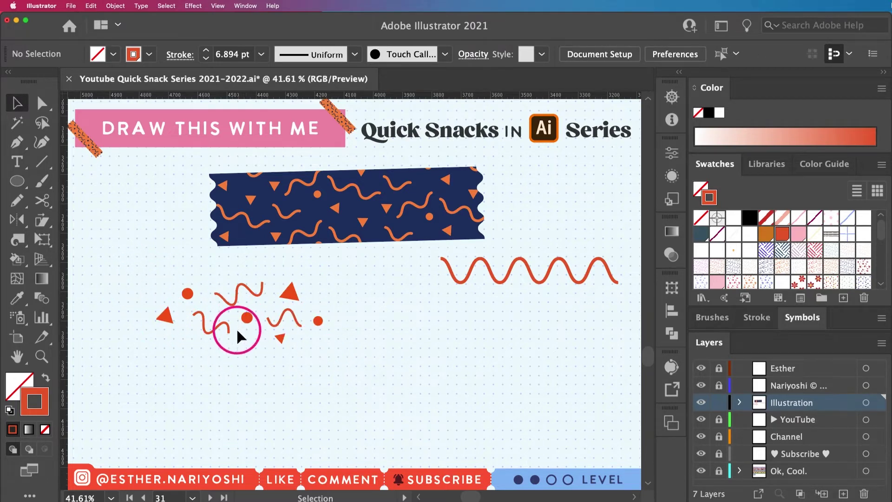
# Step: Make a pattern from the selected cluster via Object > Pattern > Make, suppressing the notice
pyautogui.moveTo(343, 367); pyautogui.dragTo(343, 368)
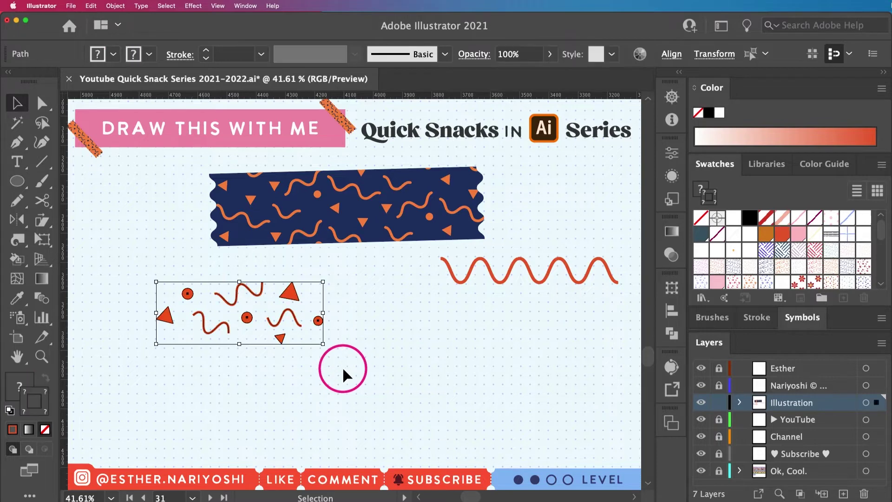
pyautogui.click(116, 6)
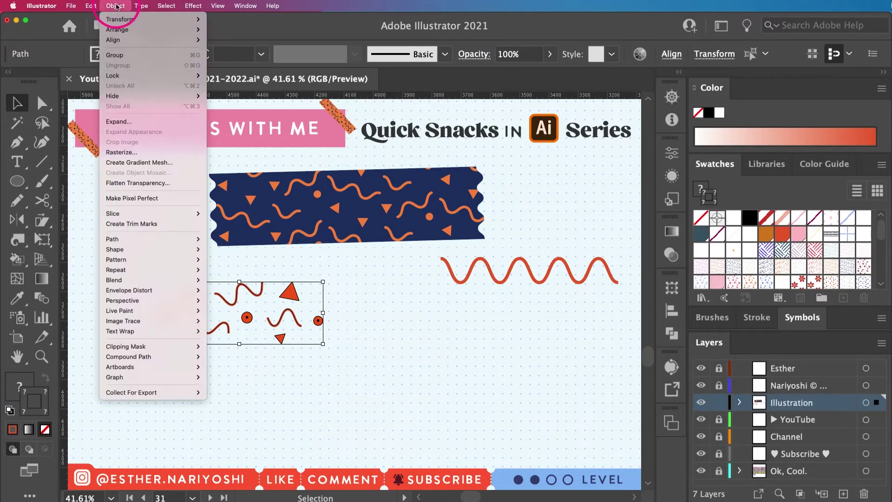
pyautogui.moveTo(166, 259)
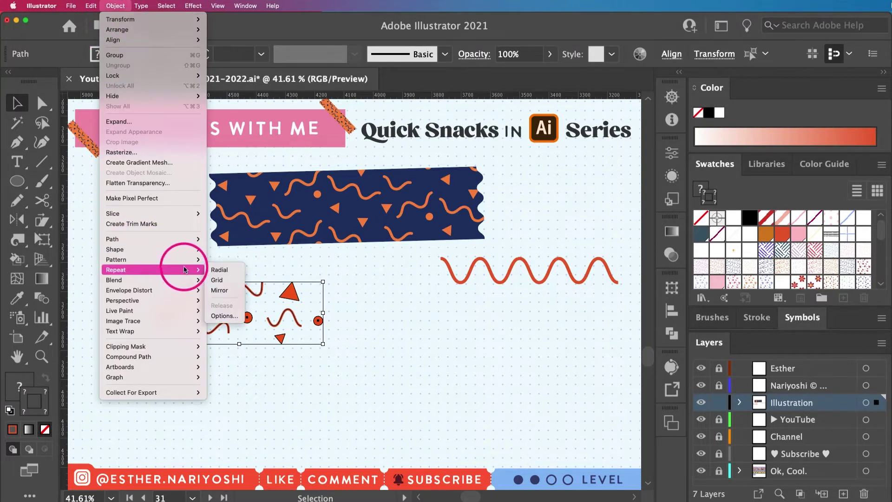
pyautogui.click(231, 260)
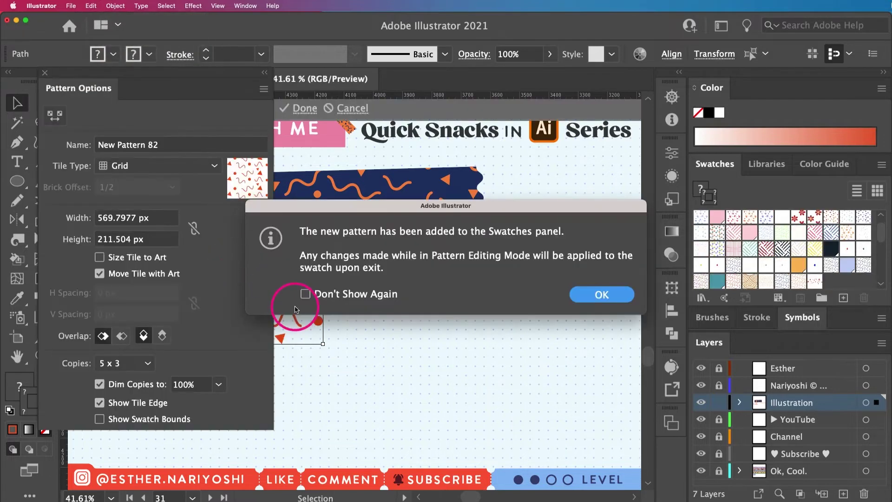
pyautogui.click(376, 295)
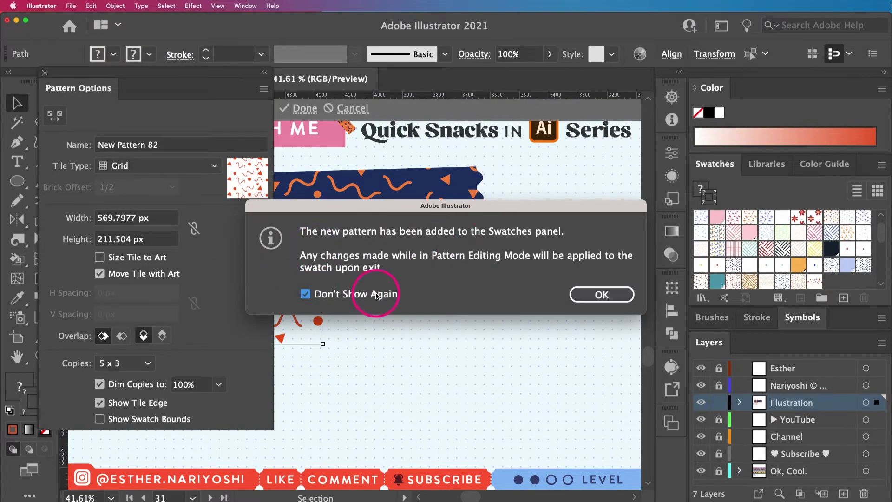
pyautogui.click(599, 294)
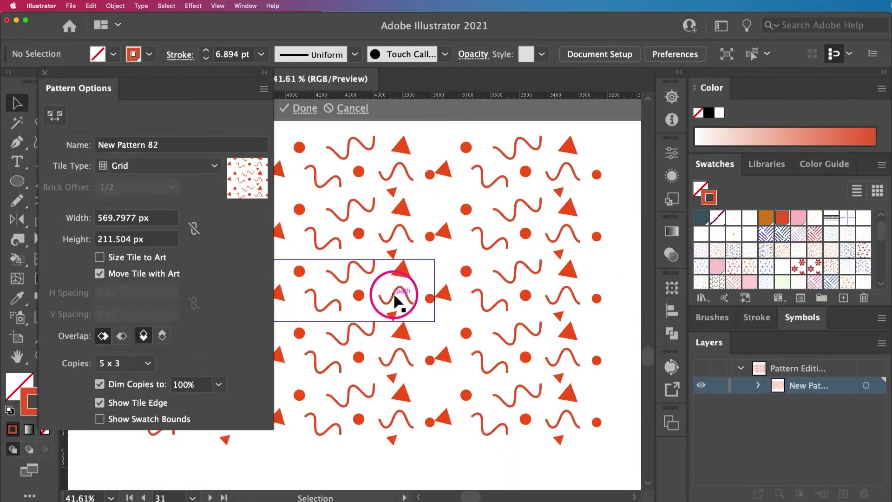
# Step: Move the dot near the tile's right edge up and to the left
pyautogui.click(119, 218)
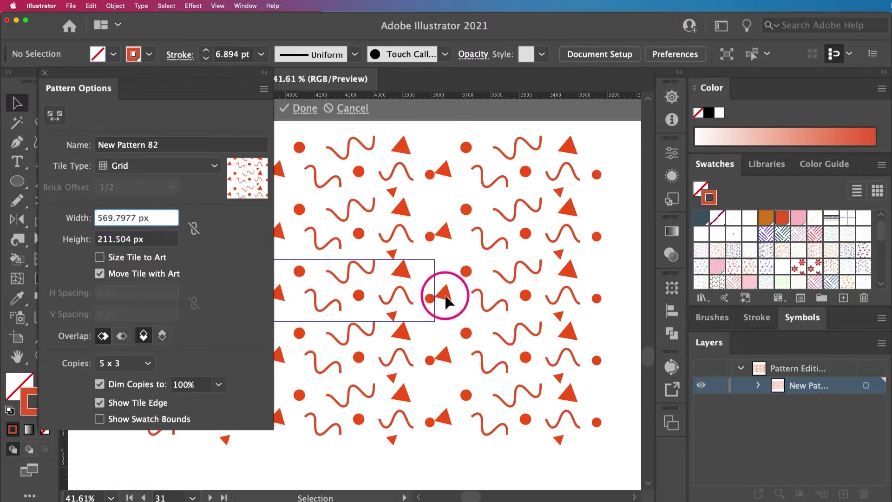
pyautogui.moveTo(429, 299); pyautogui.dragTo(423, 292)
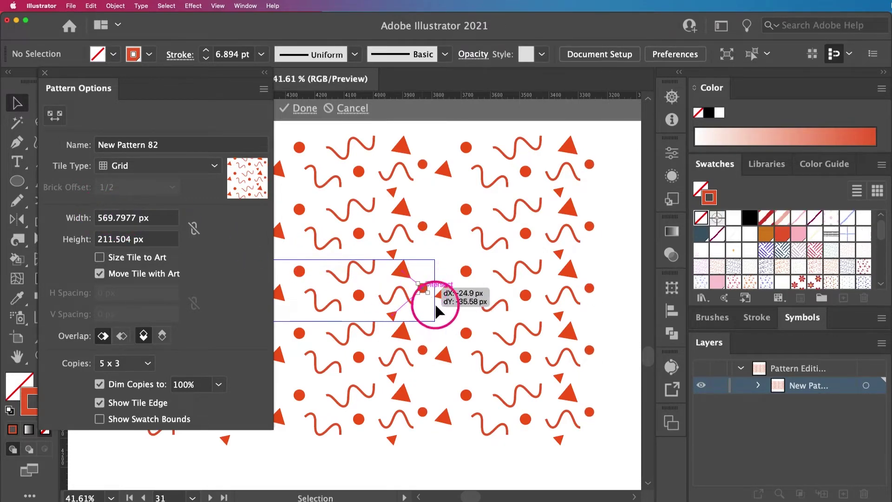
pyautogui.click(432, 334)
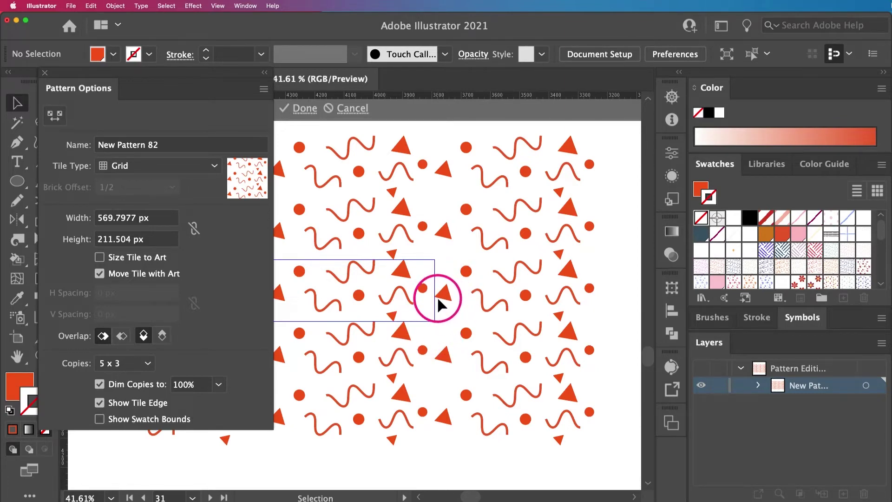
# Step: Set the pattern tile width to 550 px and collapse Pattern Options
pyautogui.moveTo(138, 78); pyautogui.dragTo(481, 129)
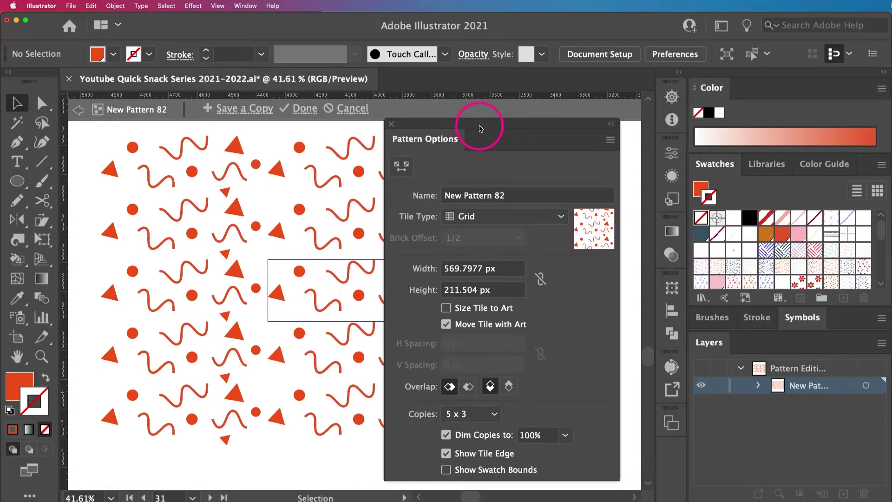
pyautogui.click(502, 271)
pyautogui.write('557')
pyautogui.press('Return')
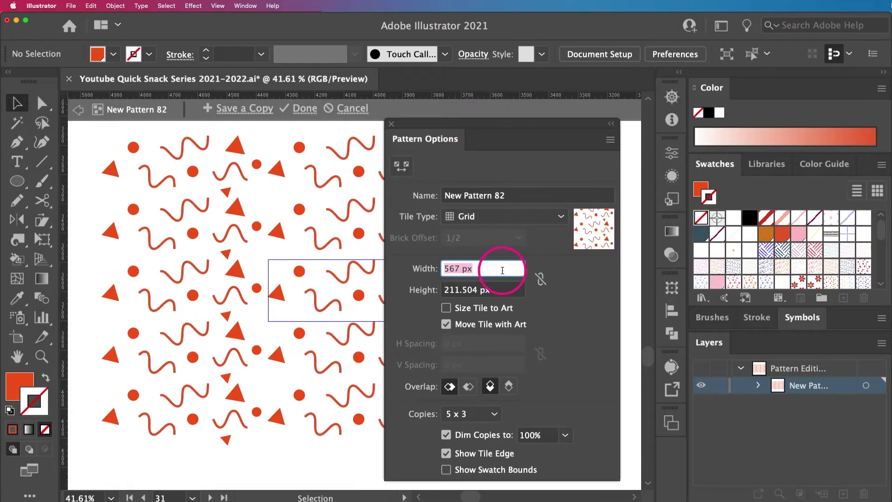
pyautogui.write('550')
pyautogui.press('Return')
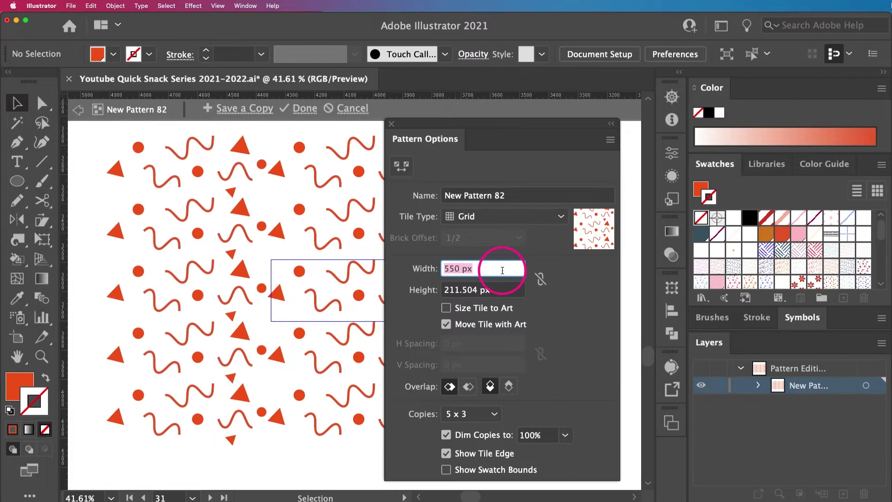
pyautogui.doubleClick(502, 124)
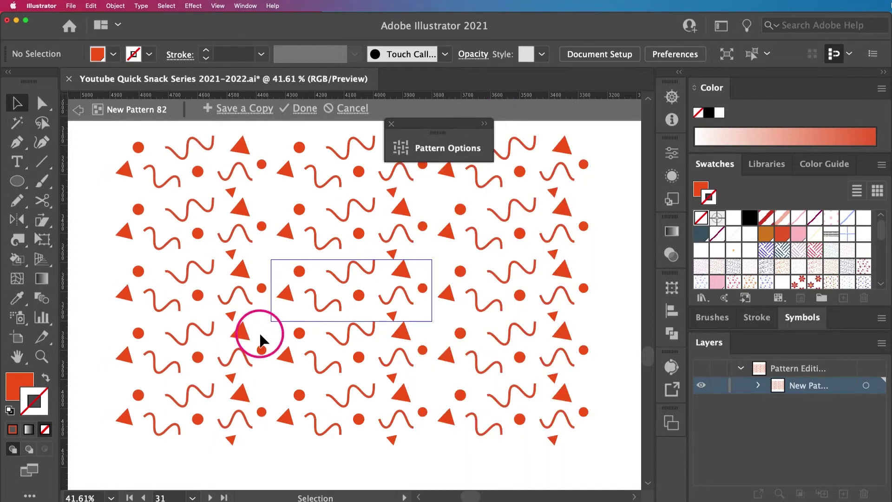
# Step: Move the centre dot down-left and reposition the wave within the pattern tile
pyautogui.click(442, 149)
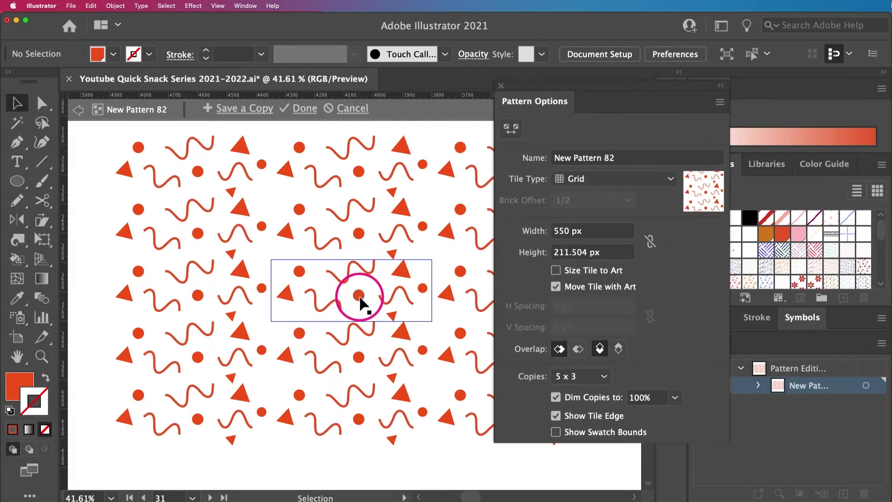
pyautogui.click(359, 296)
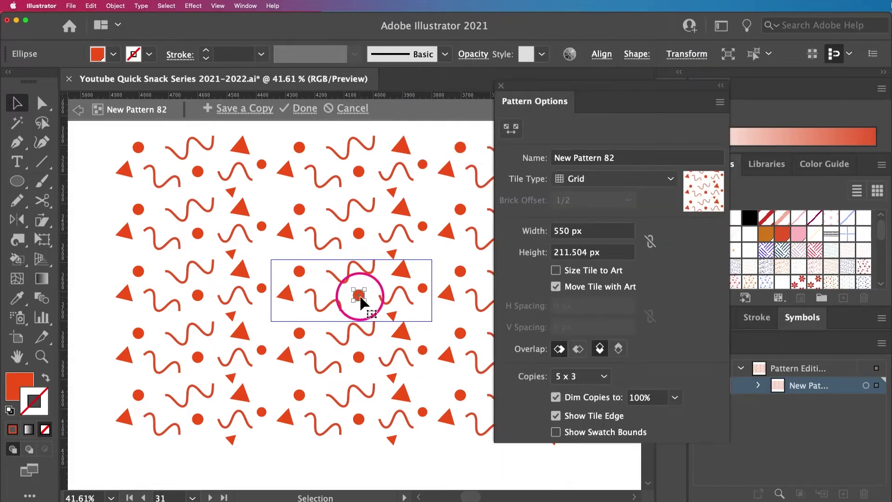
pyautogui.moveTo(361, 300); pyautogui.dragTo(276, 316)
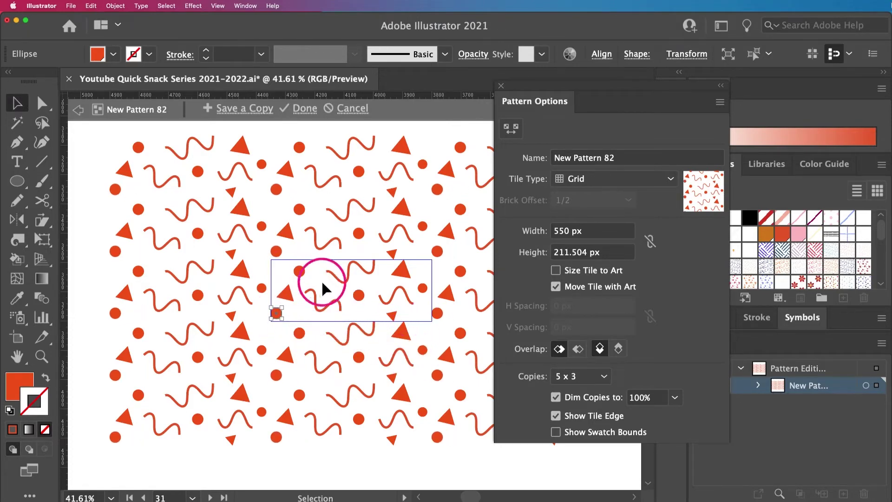
pyautogui.click(337, 302)
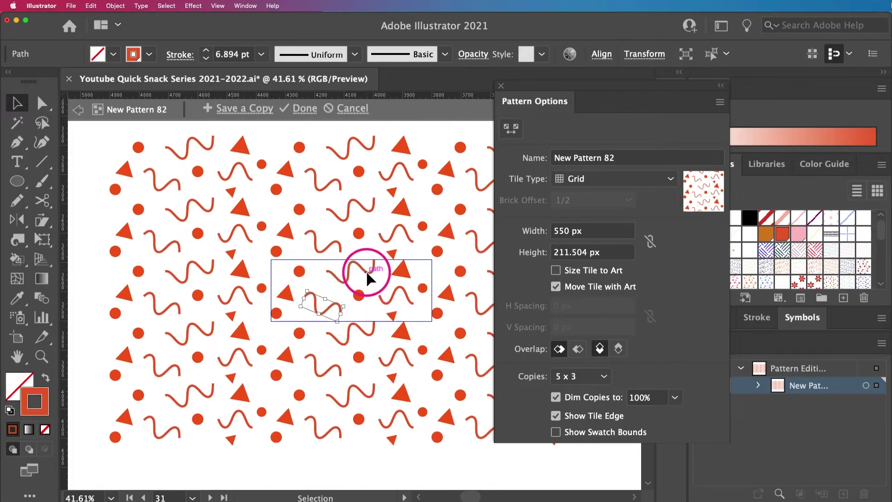
pyautogui.moveTo(366, 269); pyautogui.dragTo(412, 275)
pyautogui.click(383, 317)
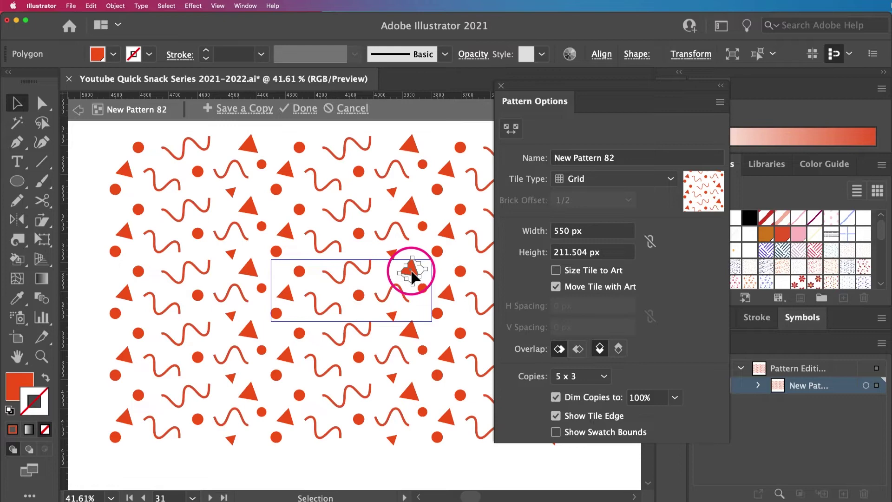
# Step: Nudge the small triangle and the wave slightly, then finish editing the pattern
pyautogui.moveTo(412, 275); pyautogui.dragTo(411, 277)
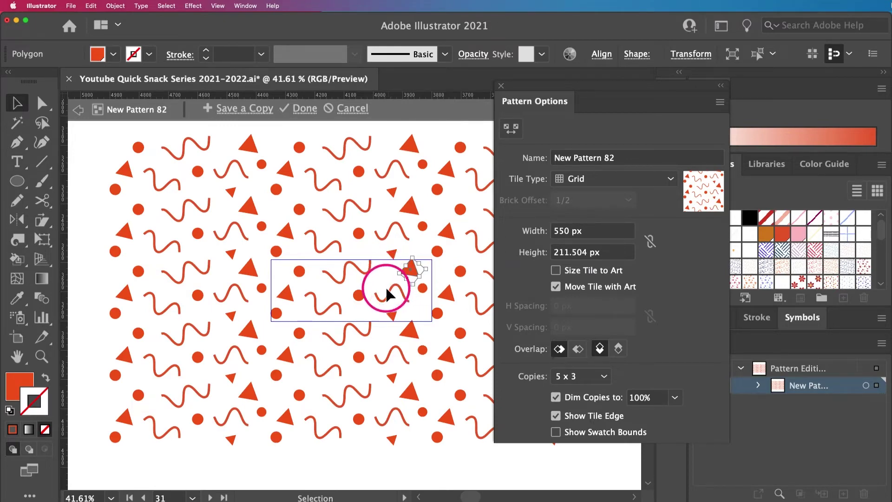
pyautogui.click(418, 315)
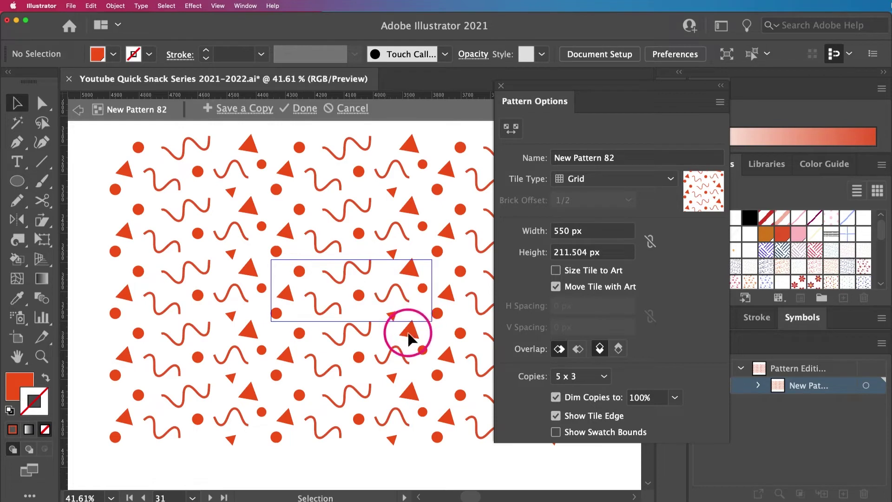
pyautogui.moveTo(412, 269); pyautogui.dragTo(412, 268)
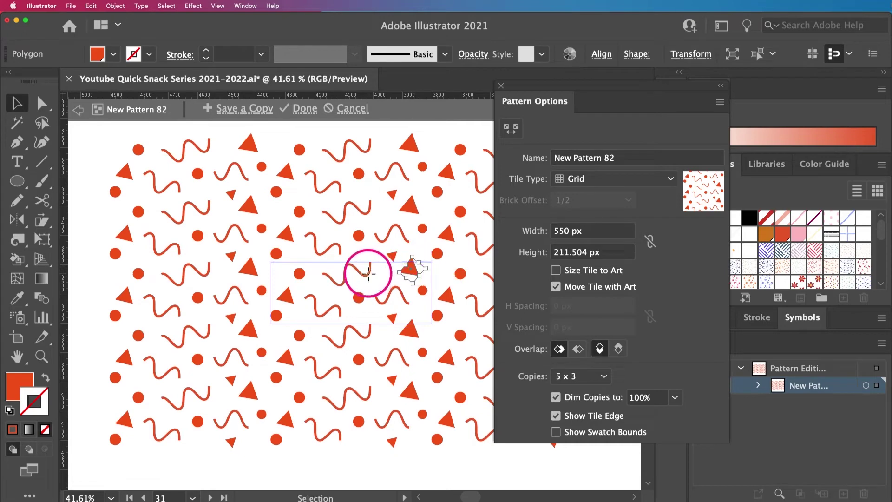
pyautogui.moveTo(370, 274); pyautogui.dragTo(373, 273)
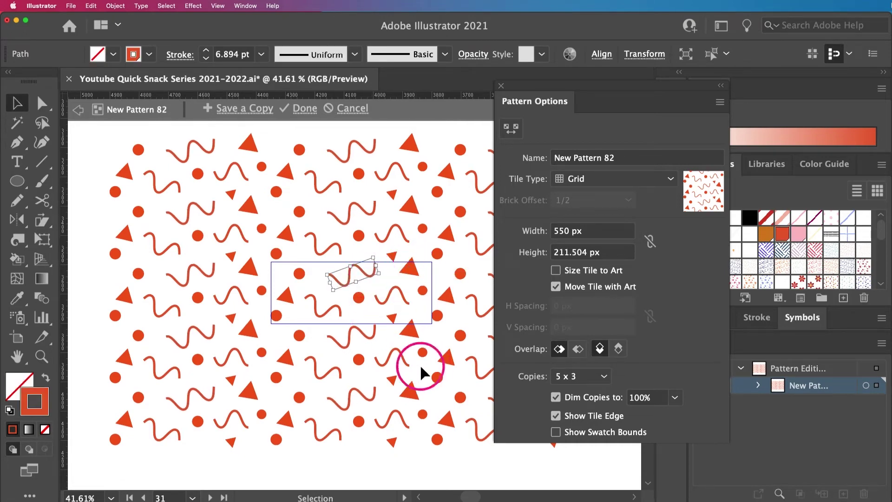
pyautogui.click(306, 110)
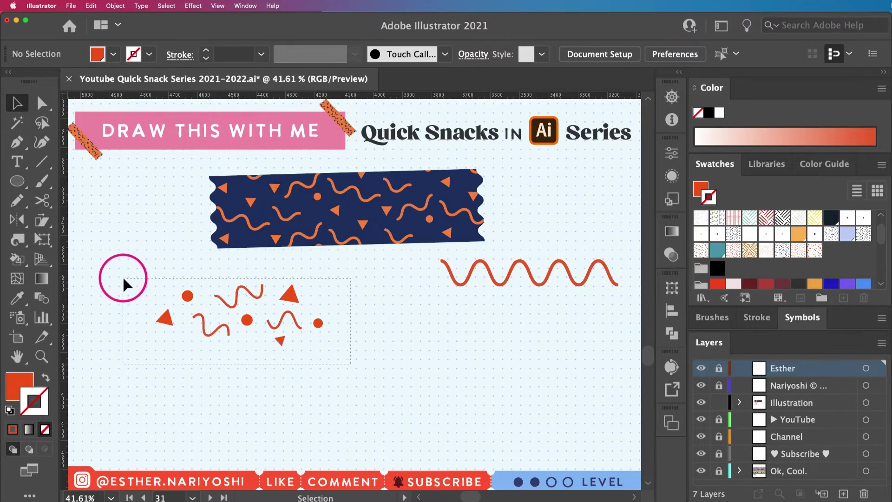
# Step: Delete the loose sample shapes and draw a long rectangle below the tape
pyautogui.moveTo(123, 279); pyautogui.dragTo(123, 279)
pyautogui.press('Delete')
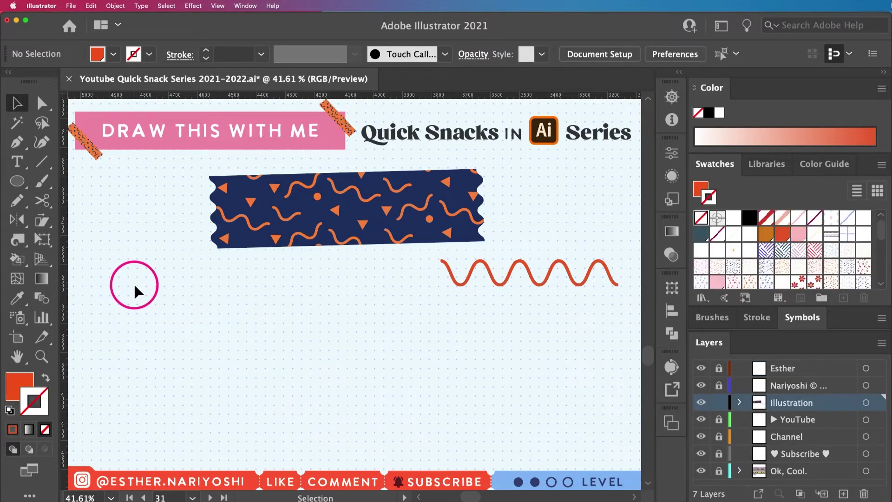
pyautogui.press('m')
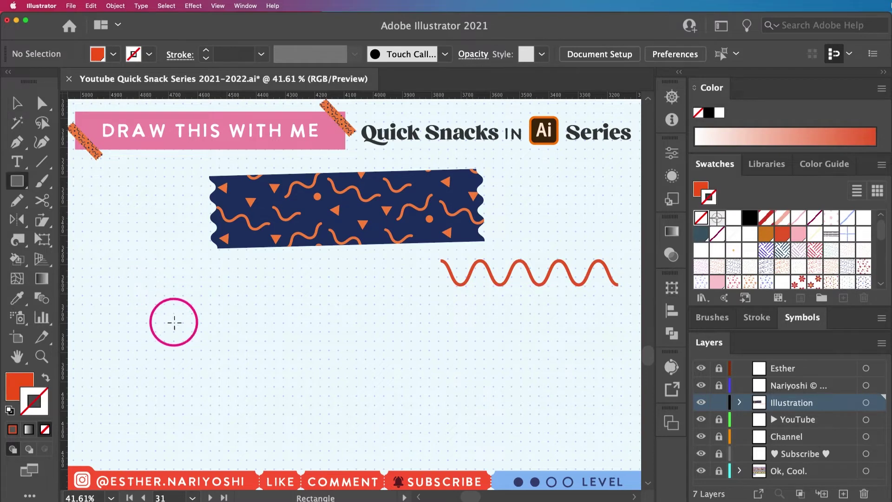
pyautogui.moveTo(175, 330); pyautogui.dragTo(433, 380)
# Step: Fill the rectangle with New Pattern 82 from the Swatches panel
pyautogui.scroll(-3, 832, 251)
pyautogui.scroll(-3, 832, 252)
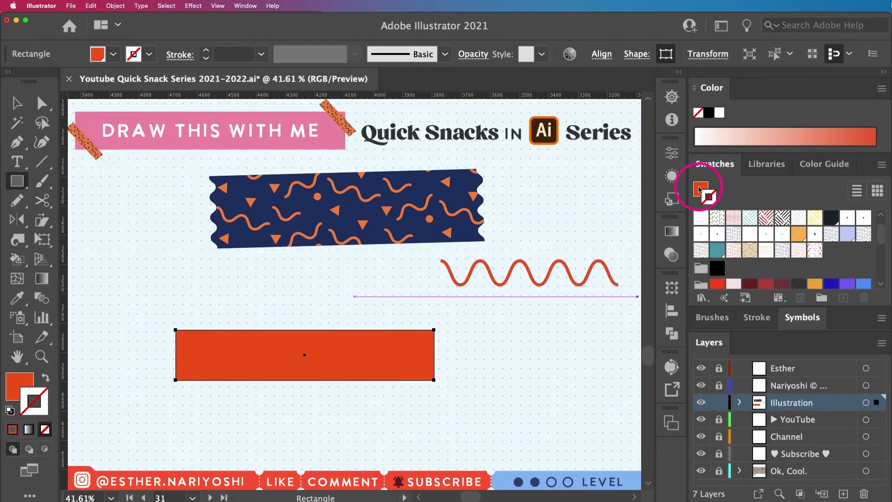
pyautogui.click(699, 189)
pyautogui.scroll(-5, 805, 264)
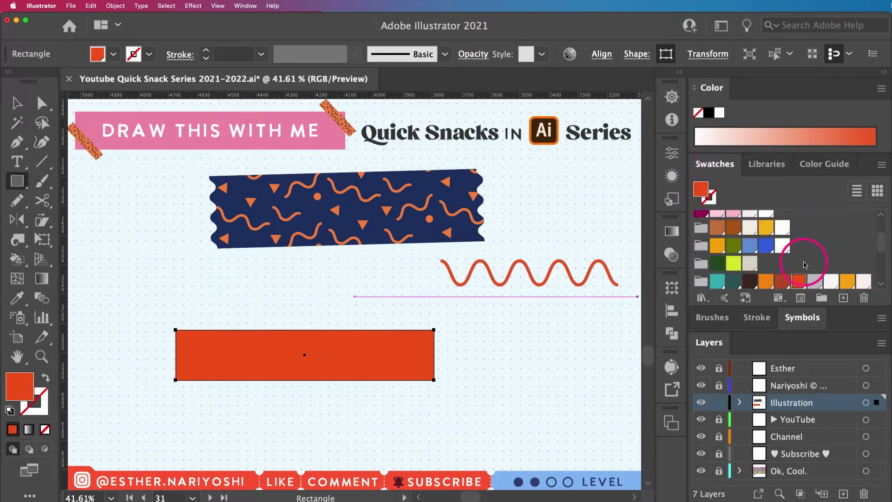
pyautogui.scroll(5, 784, 240)
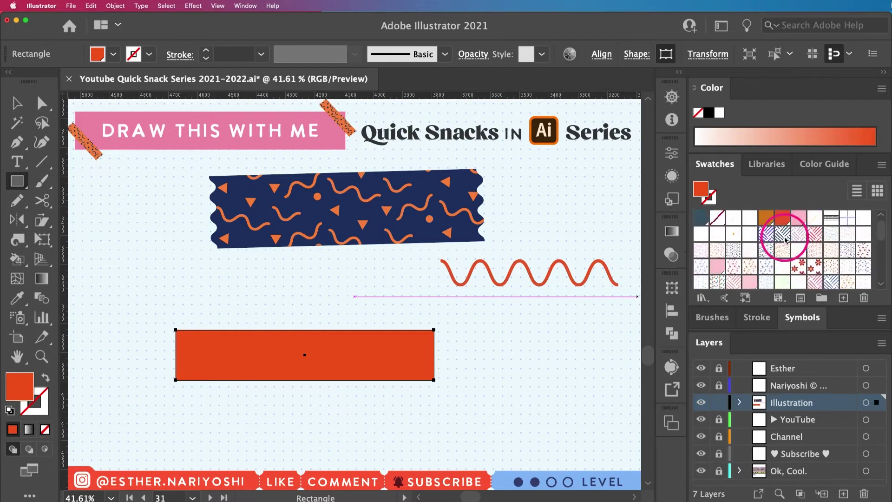
pyautogui.scroll(-2, 784, 241)
pyautogui.click(815, 250)
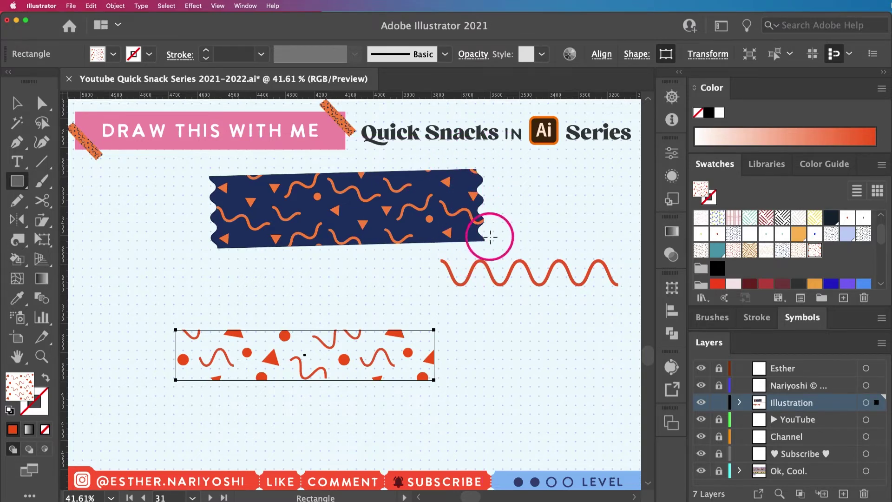
# Step: Undo the pattern fill so the rectangle is solid orange again
pyautogui.press('v')
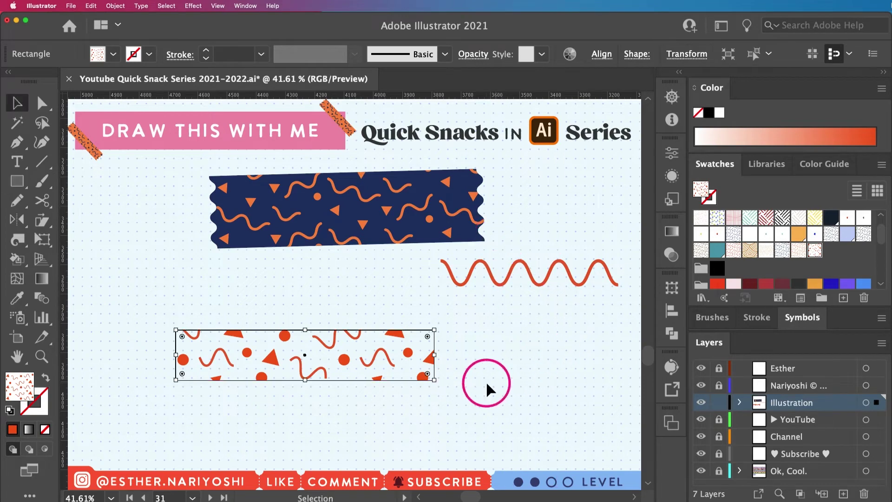
pyautogui.hotkey('ctrl', 'z')
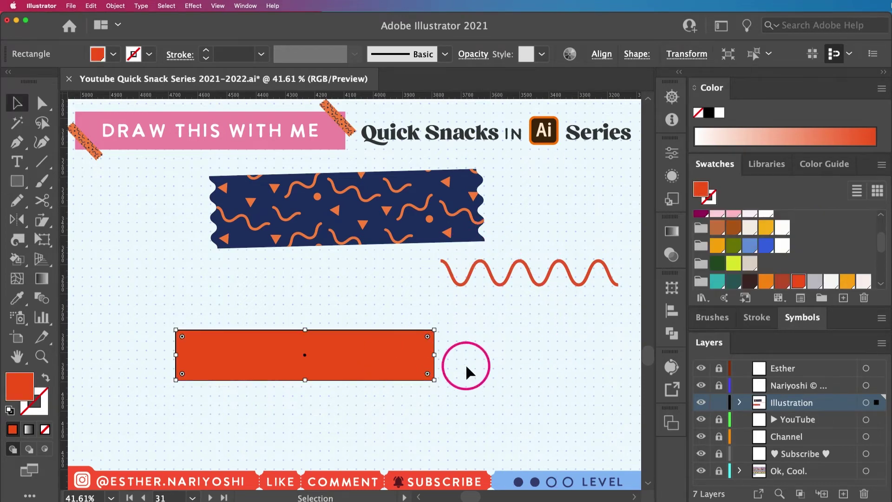
pyautogui.press('e')
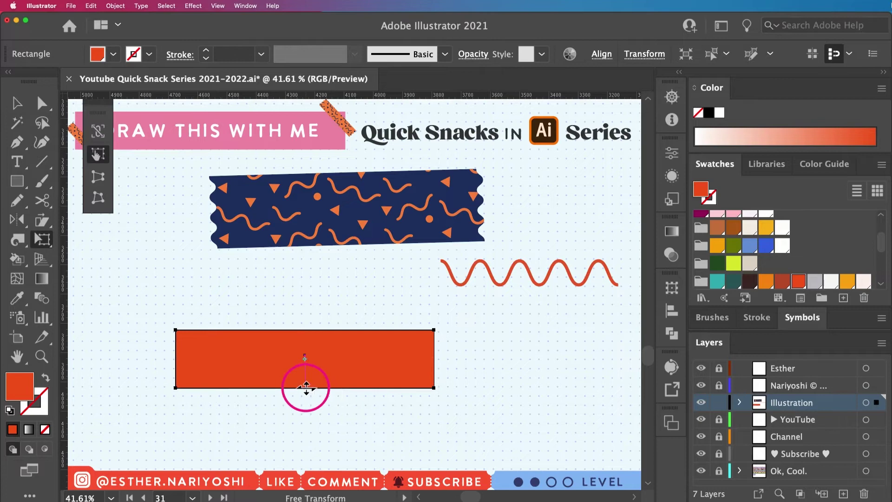
pyautogui.press('v')
pyautogui.click(492, 301)
# Step: Rotate the wavy line upright by 90° and place it at the rectangle's left end
pyautogui.moveTo(497, 279)
pyautogui.mouseDown()
pyautogui.moveTo(497, 289)
pyautogui.moveTo(427, 308)
pyautogui.moveTo(319, 308)
pyautogui.moveTo(317, 316)
pyautogui.mouseUp()
pyautogui.press('e')
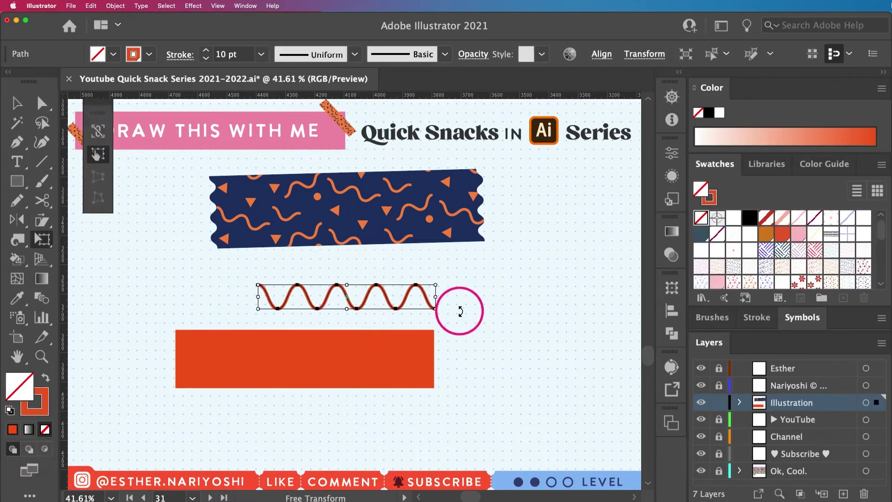
pyautogui.moveTo(459, 312)
pyautogui.mouseDown()
pyautogui.moveTo(239, 192)
pyautogui.moveTo(363, 196)
pyautogui.mouseUp()
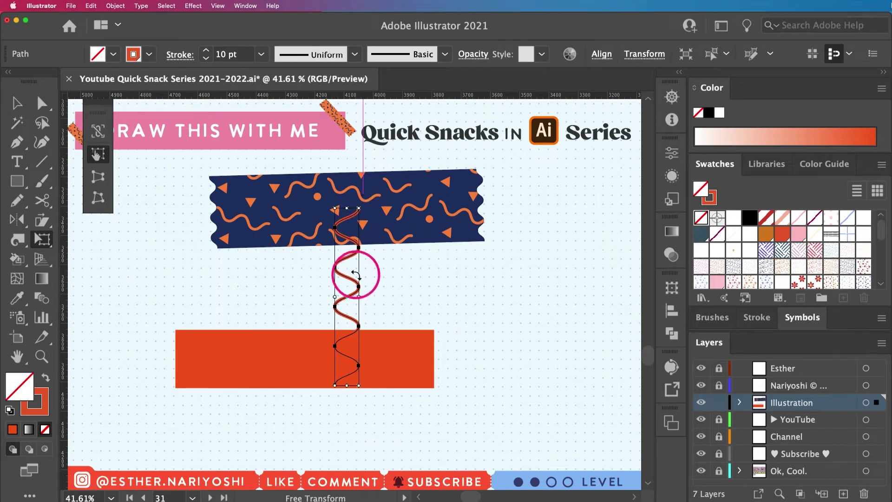
pyautogui.press('v')
pyautogui.moveTo(344, 264); pyautogui.dragTo(197, 320)
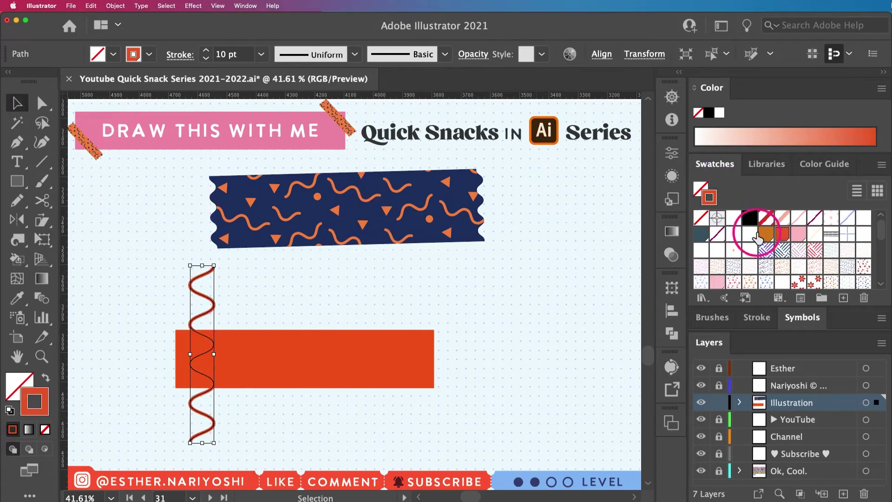
# Step: Give the upright wave a dark teal stroke and squash it to the rectangle's height
pyautogui.click(748, 217)
pyautogui.scroll(-5, 788, 257)
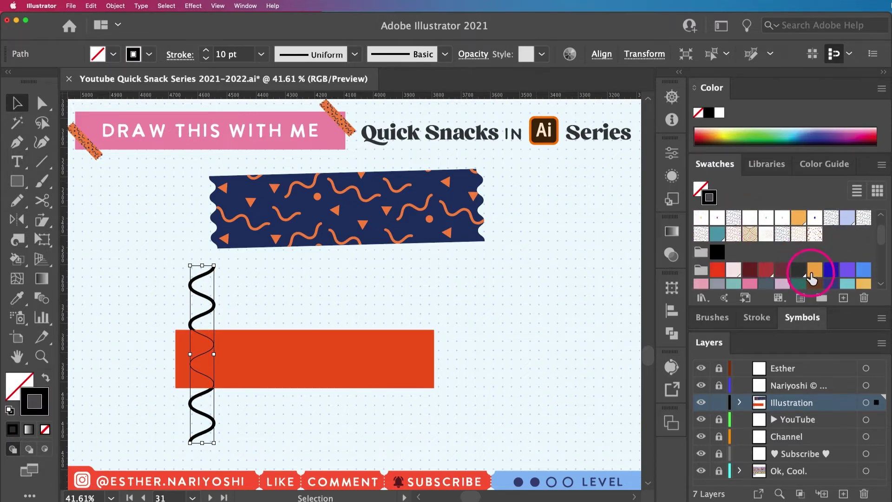
pyautogui.click(799, 284)
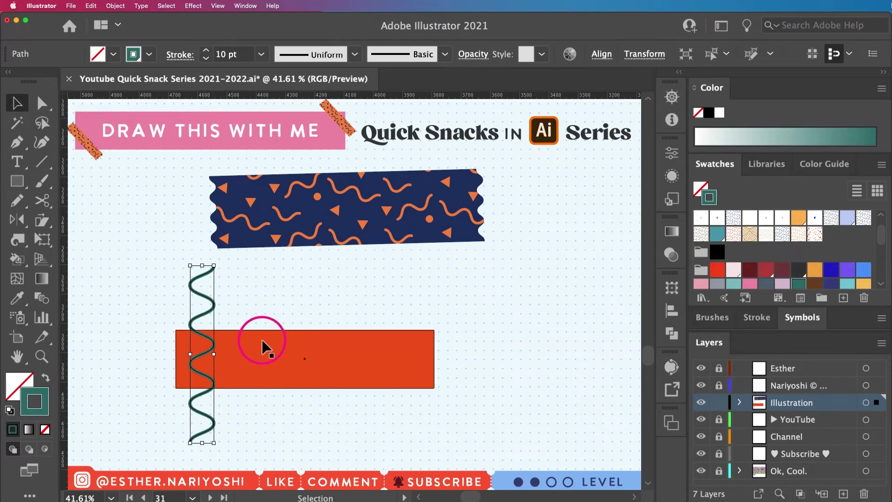
pyautogui.press('e')
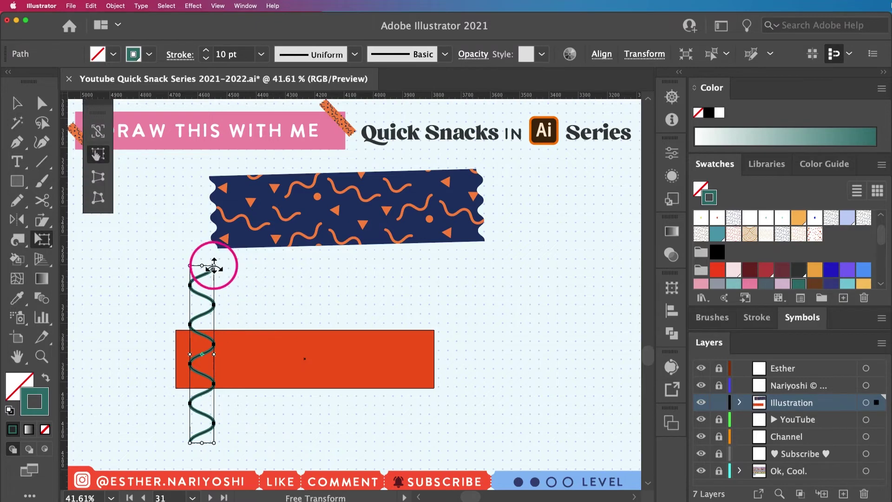
pyautogui.moveTo(202, 266)
pyautogui.mouseDown()
pyautogui.moveTo(204, 326)
pyautogui.moveTo(193, 348)
pyautogui.moveTo(425, 343)
pyautogui.mouseUp()
pyautogui.press('v')
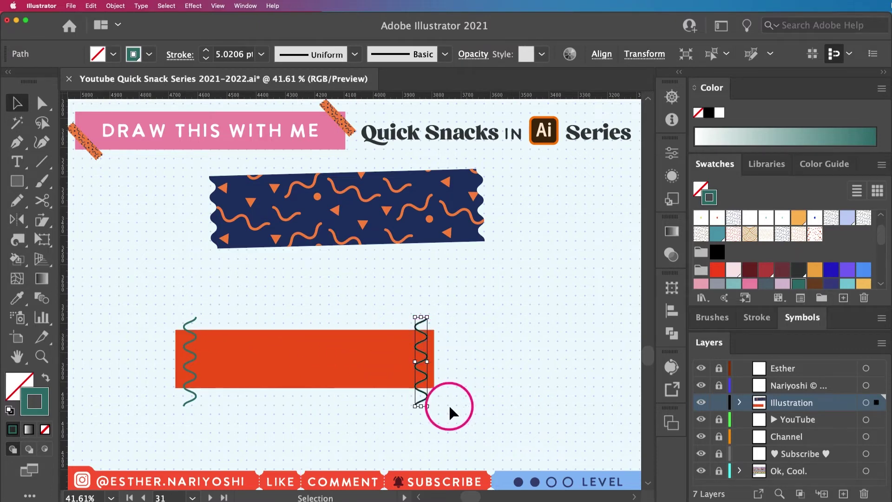
# Step: Use Shape Builder to trim the rectangle slivers and wave tails beyond both wavy edges
pyautogui.moveTo(493, 417)
pyautogui.mouseDown()
pyautogui.moveTo(86, 313)
pyautogui.moveTo(152, 308)
pyautogui.moveTo(151, 319)
pyautogui.mouseUp()
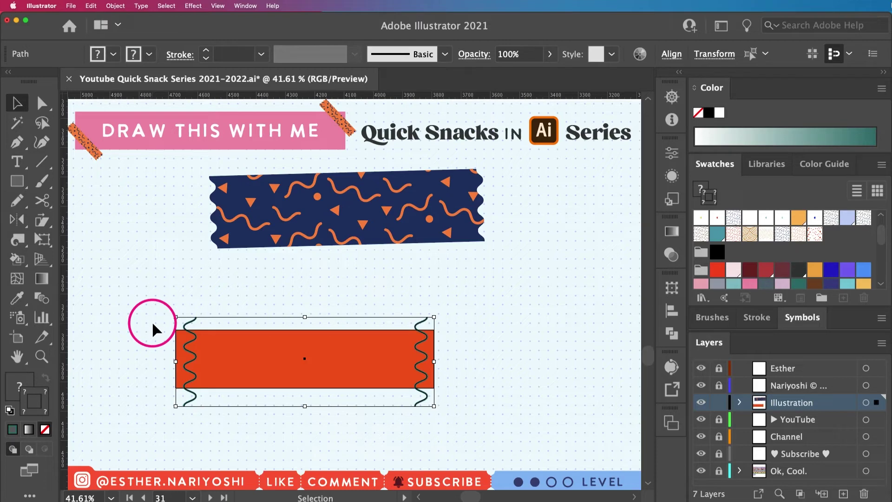
pyautogui.hotkey('shift', 'm')
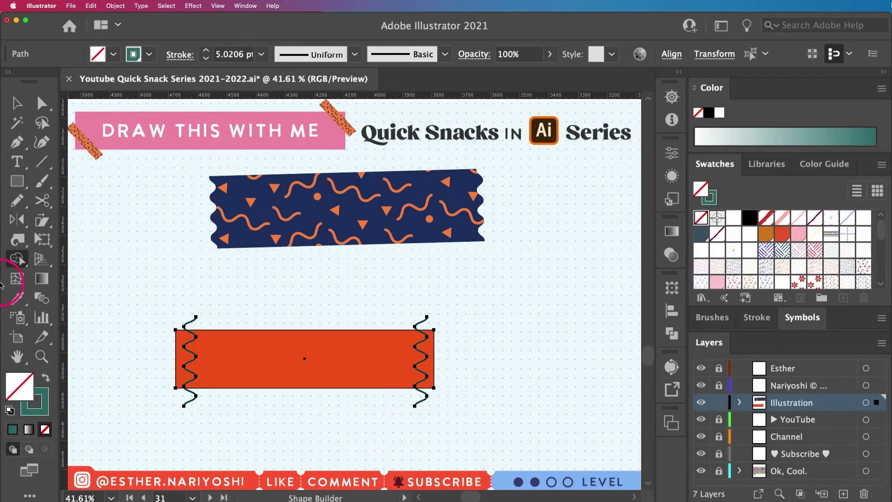
pyautogui.click(16, 261)
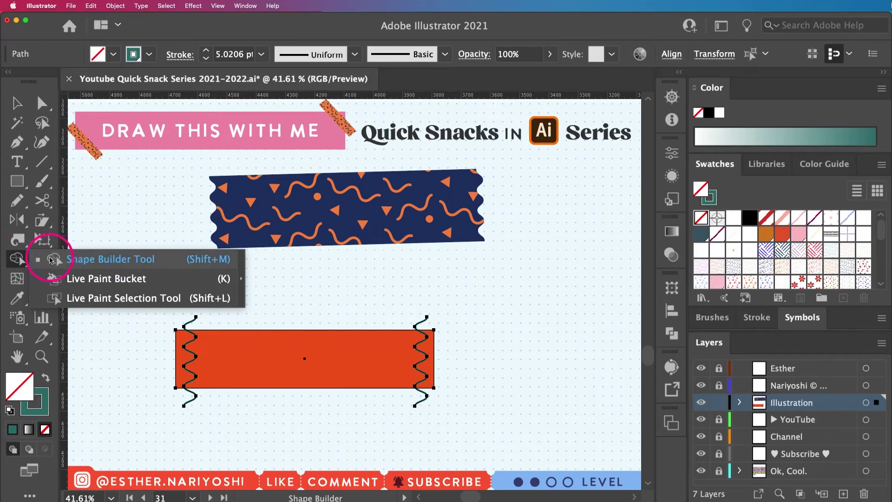
pyautogui.click(18, 259)
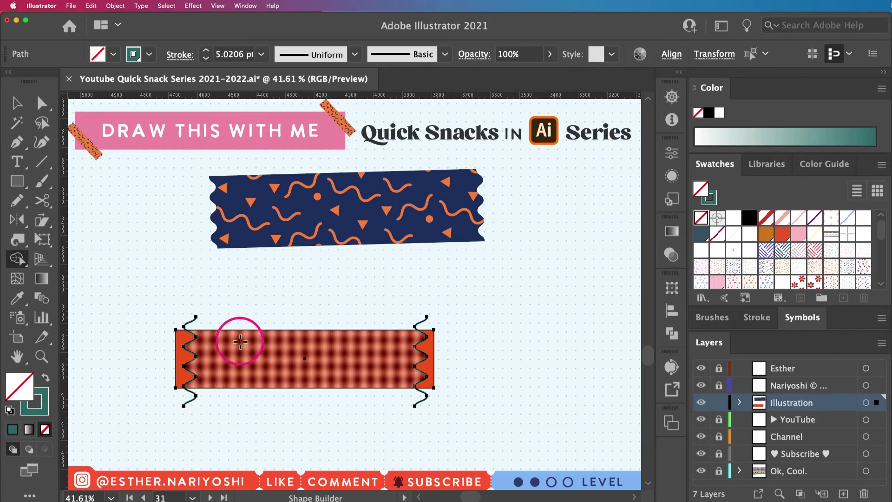
pyautogui.keyDown('alt'); pyautogui.click(180, 343); pyautogui.keyUp('alt')
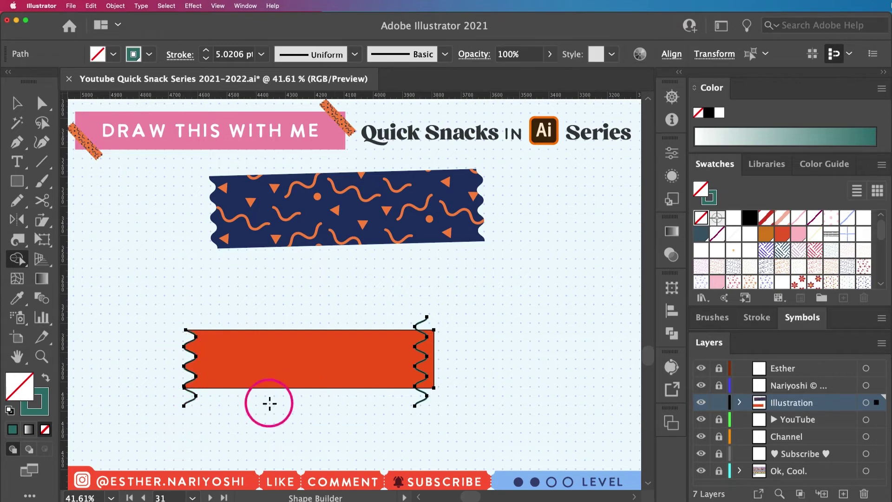
pyautogui.keyDown('alt'); pyautogui.click(194, 398); pyautogui.keyUp('alt')
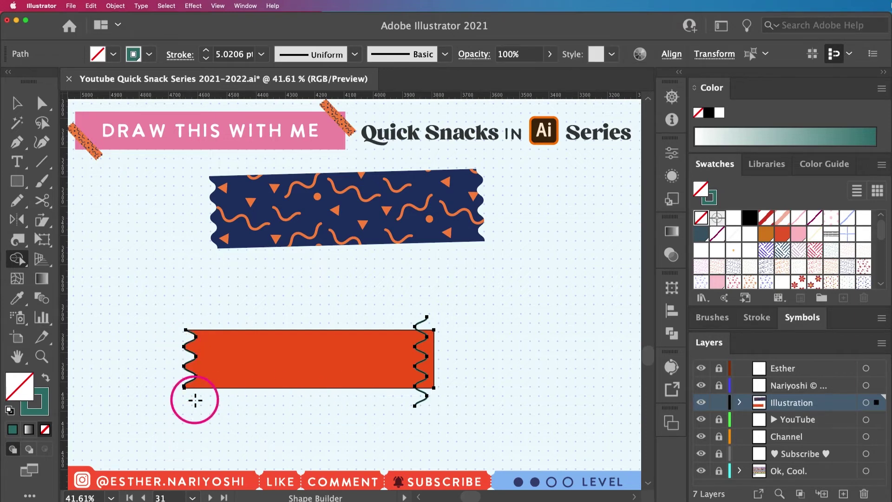
pyautogui.keyDown('alt'); pyautogui.click(431, 367); pyautogui.keyUp('alt')
pyautogui.keyDown('alt'); pyautogui.click(422, 398); pyautogui.keyUp('alt')
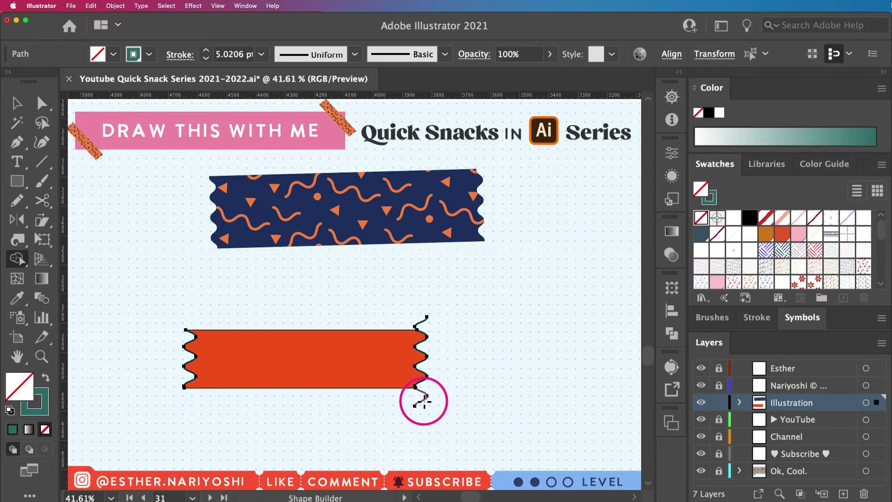
pyautogui.keyDown('alt'); pyautogui.click(424, 320); pyautogui.keyUp('alt')
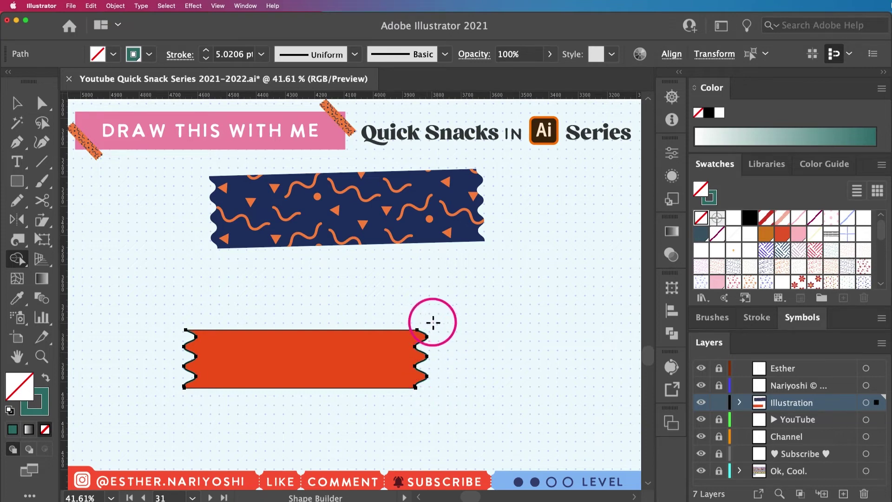
# Step: Move the orange strip aside, delete the leftover zigzag lines, and move the strip back
pyautogui.press('v')
pyautogui.click(472, 378)
pyautogui.click(361, 375)
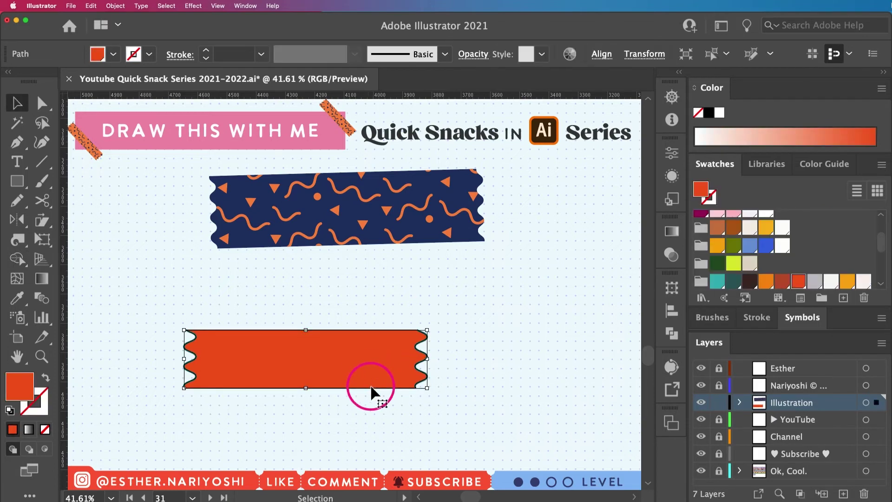
pyautogui.moveTo(343, 379)
pyautogui.mouseDown()
pyautogui.moveTo(353, 402)
pyautogui.moveTo(456, 296)
pyautogui.mouseUp()
pyautogui.moveTo(451, 400); pyautogui.dragTo(170, 360)
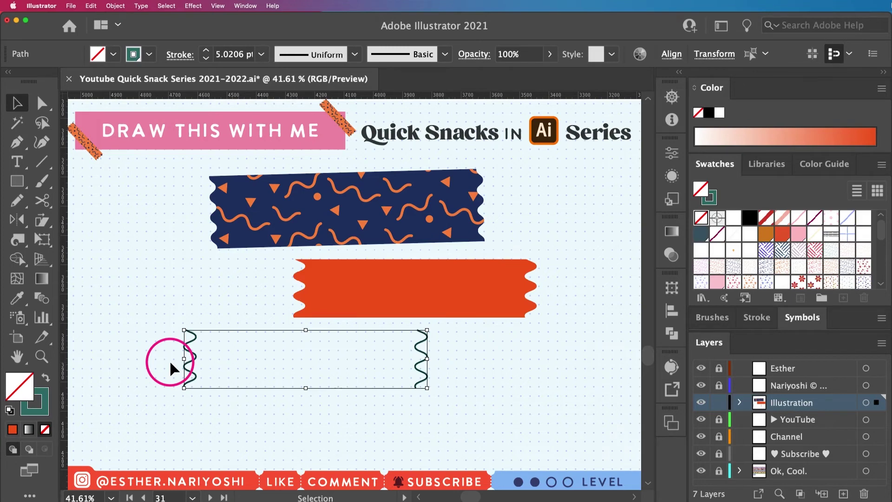
pyautogui.press('Delete')
pyautogui.moveTo(361, 298); pyautogui.dragTo(242, 357)
pyautogui.press('e')
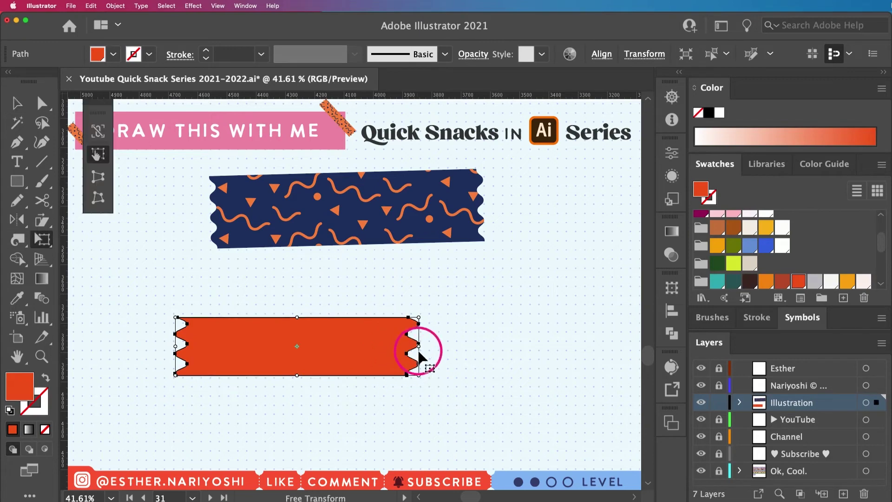
pyautogui.press('v')
pyautogui.click(456, 403)
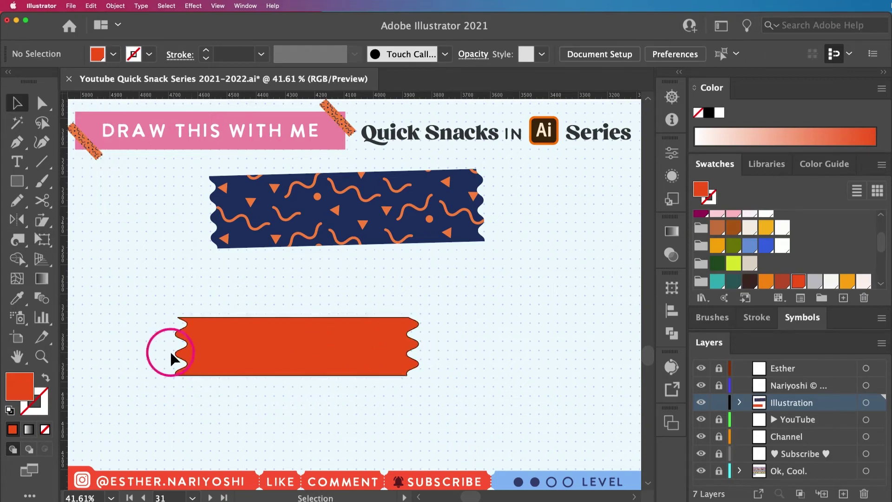
# Step: Fill the orange wavy strip with the dark blue swatch
pyautogui.click(299, 350)
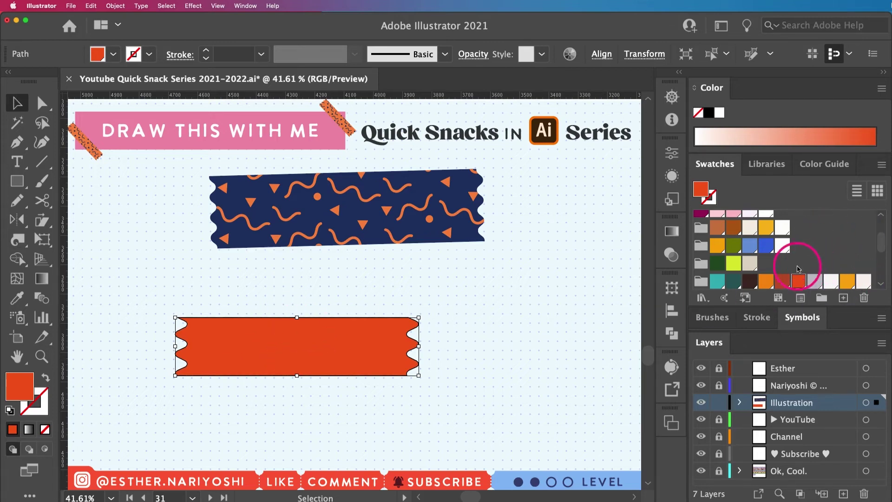
pyautogui.scroll(-3, 798, 268)
pyautogui.scroll(-5, 797, 268)
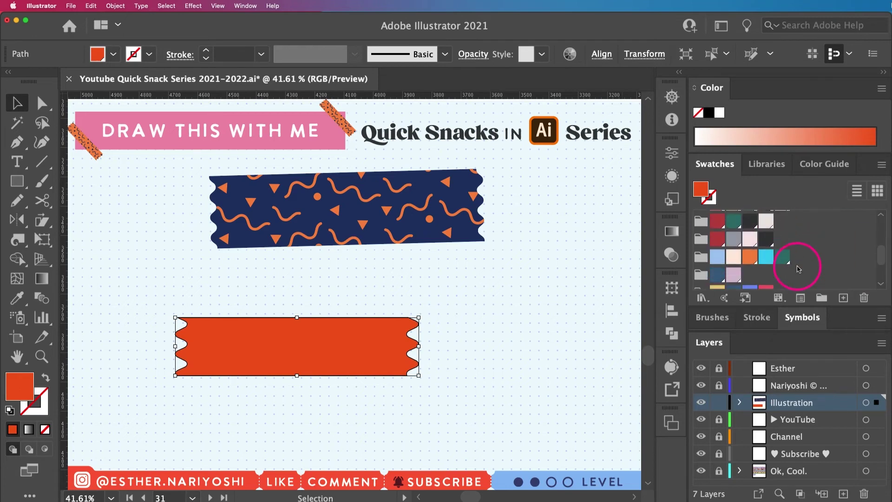
pyautogui.click(732, 276)
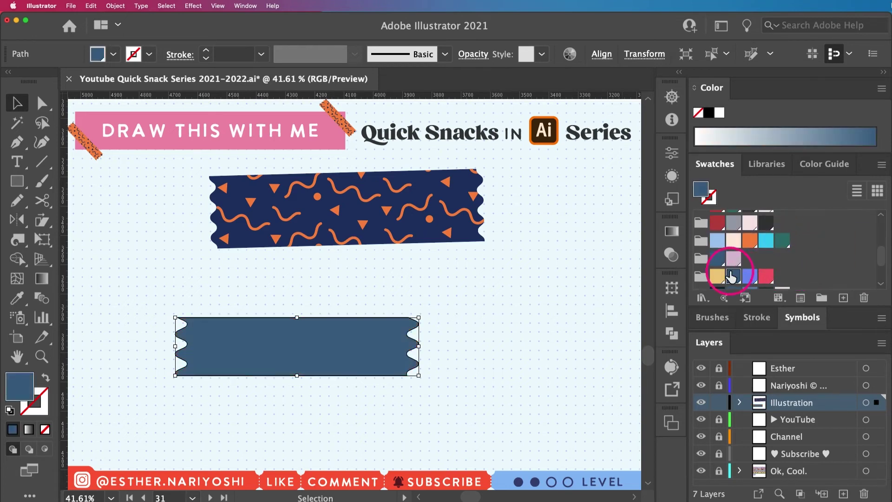
pyautogui.click(467, 388)
# Step: Paste a copy of the blue strip, then undo the paste
pyautogui.click(282, 356)
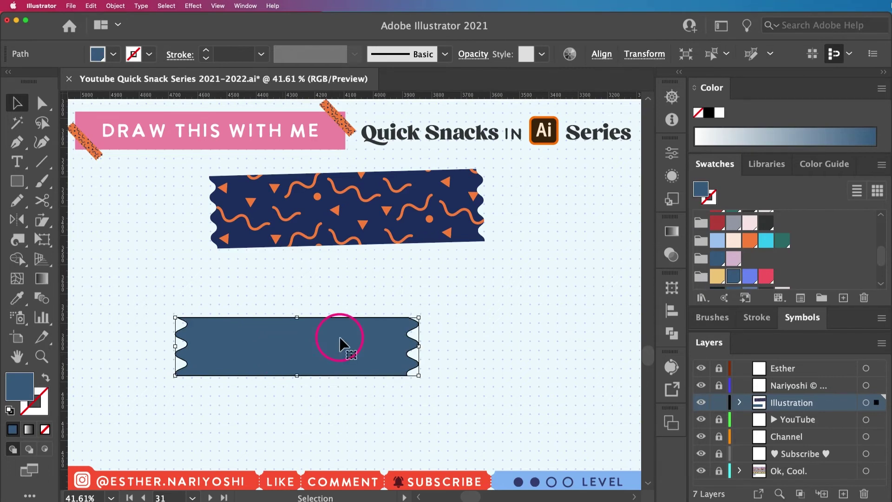
pyautogui.hotkey('ctrl', 'v')
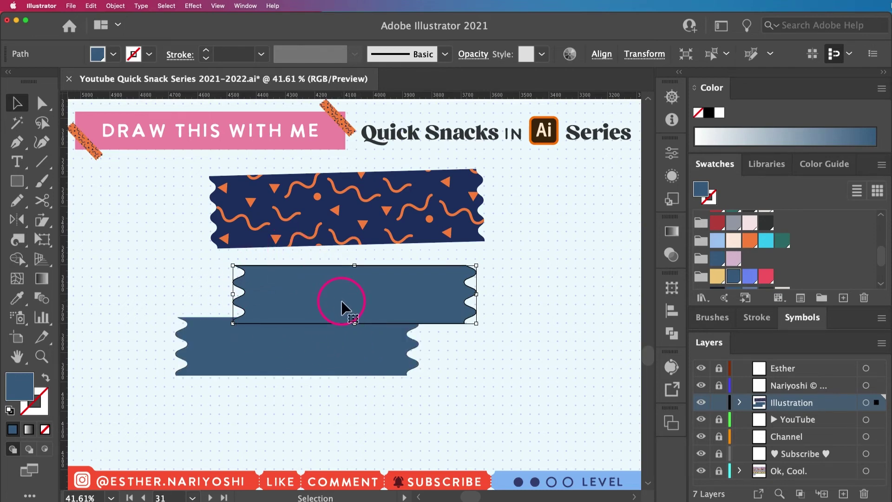
pyautogui.hotkey('ctrl', 'z')
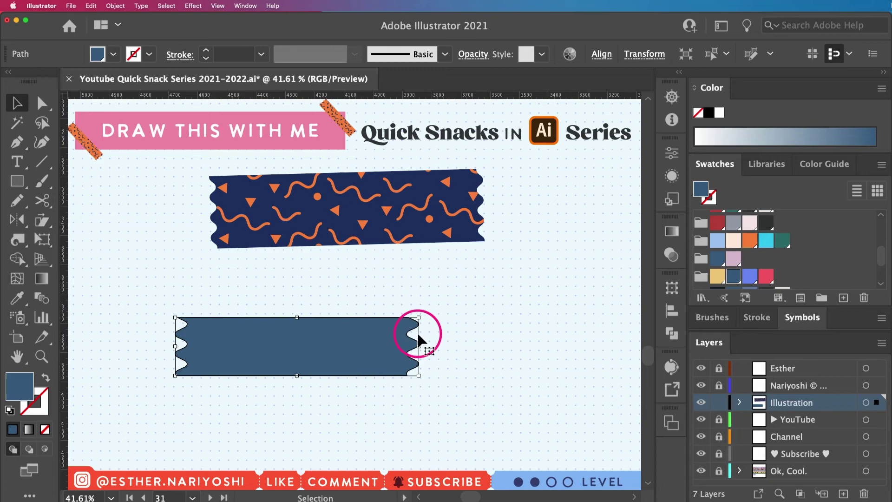
# Step: Apply the orange triangle, dot and squiggle pattern swatch to the blue wavy strip
pyautogui.scroll(3, 809, 256)
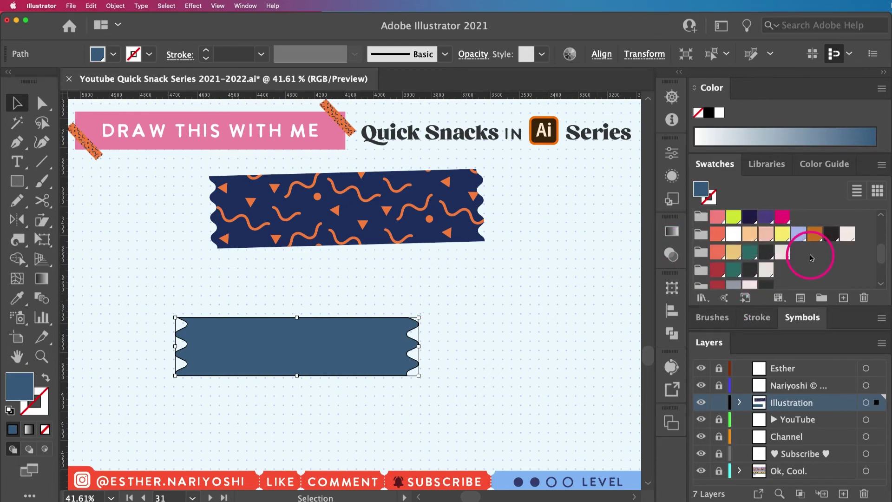
pyautogui.scroll(5, 811, 256)
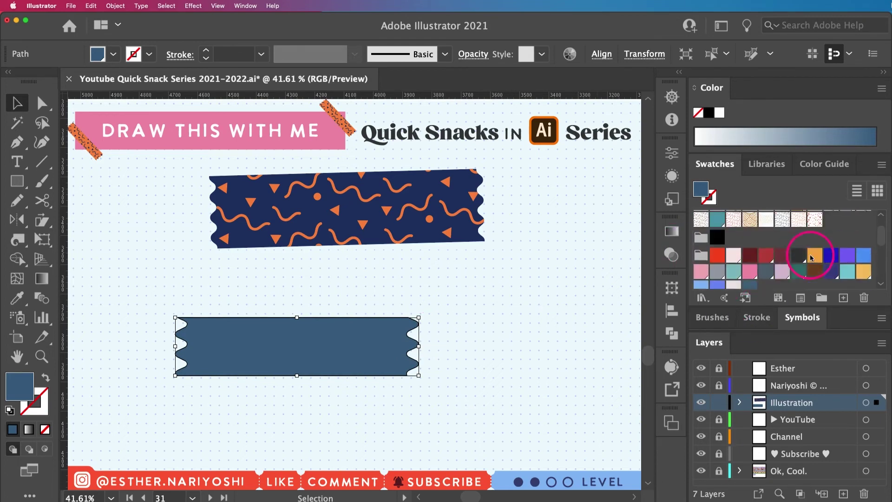
pyautogui.scroll(3, 811, 257)
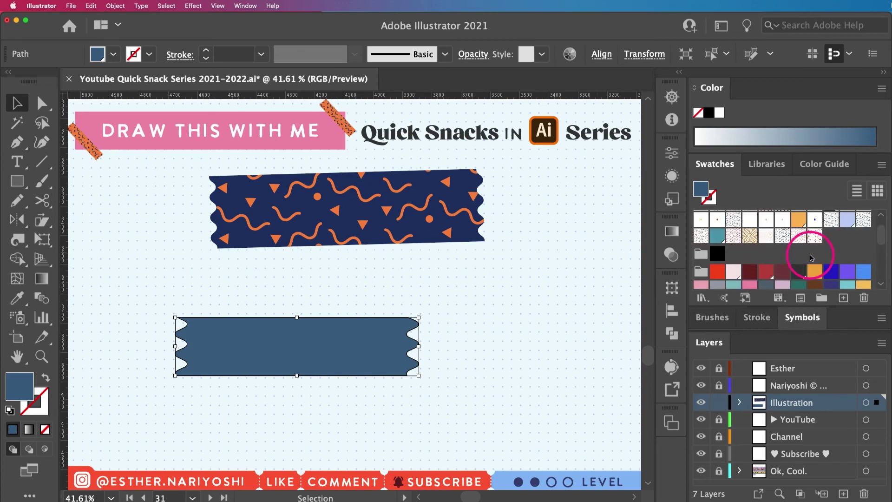
pyautogui.click(814, 236)
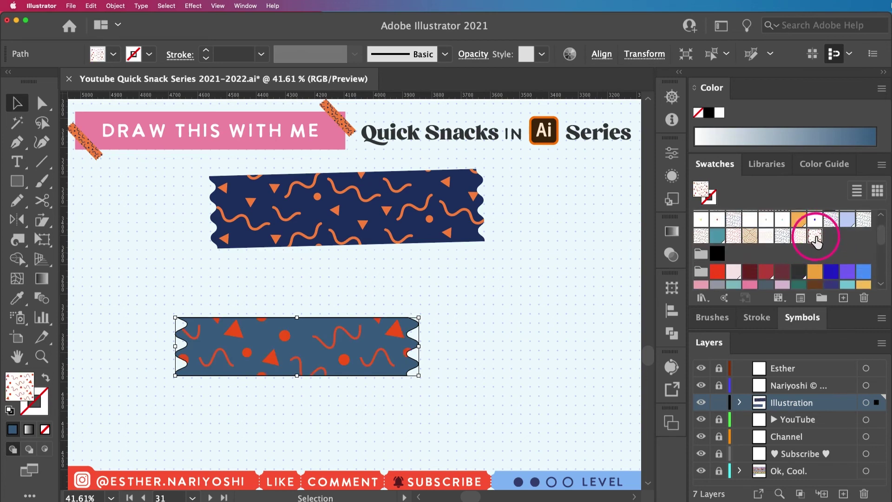
pyautogui.click(503, 377)
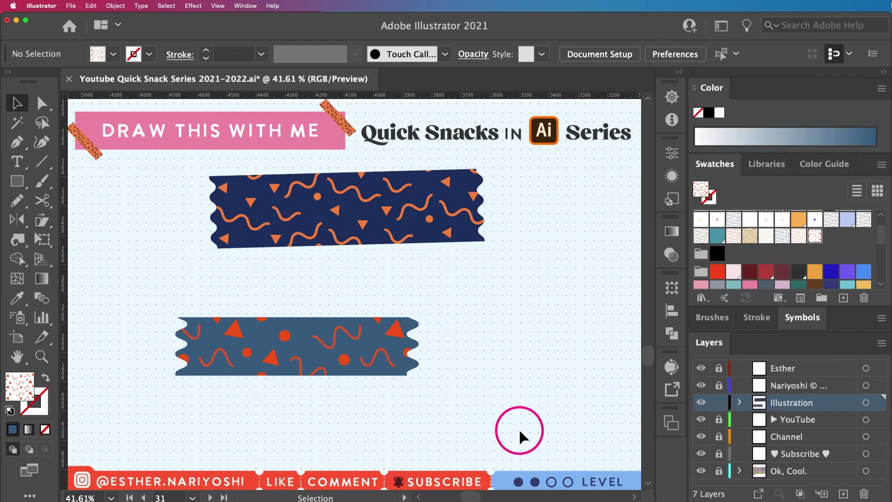
pyautogui.moveTo(538, 406); pyautogui.dragTo(207, 304)
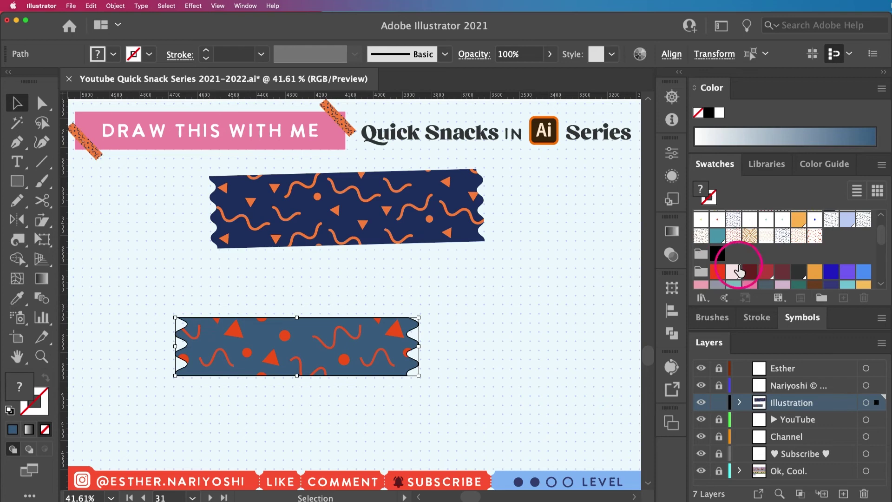
pyautogui.scroll(-5, 736, 265)
pyautogui.scroll(-2, 740, 268)
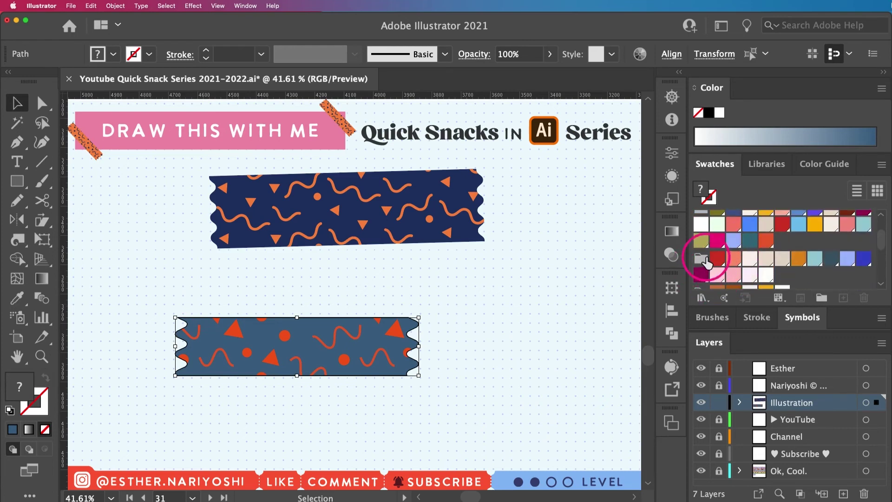
pyautogui.click(639, 54)
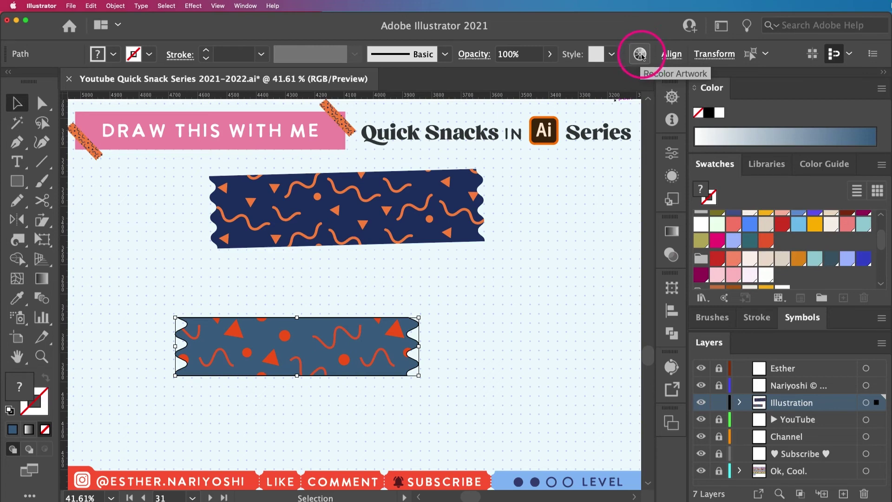
# Step: In Recolor Artwork, make the squiggles pale pink and shift the blue background to purple
pyautogui.click(639, 55)
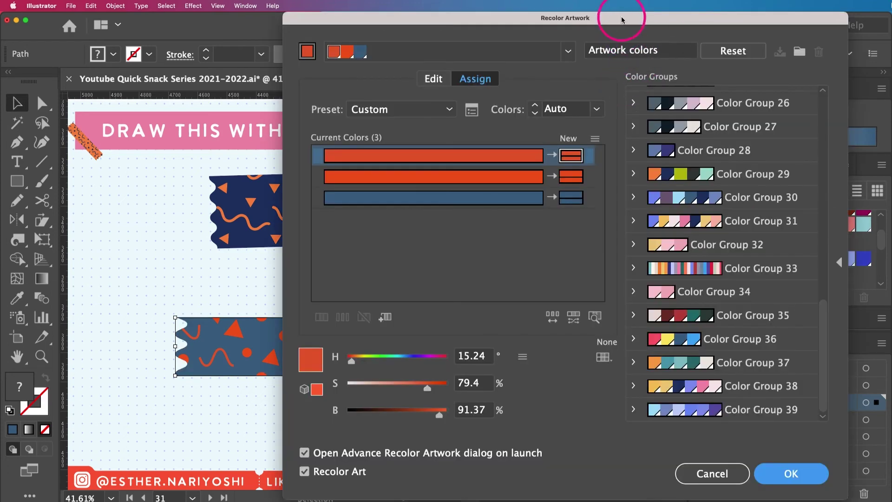
pyautogui.moveTo(621, 19); pyautogui.dragTo(727, 26)
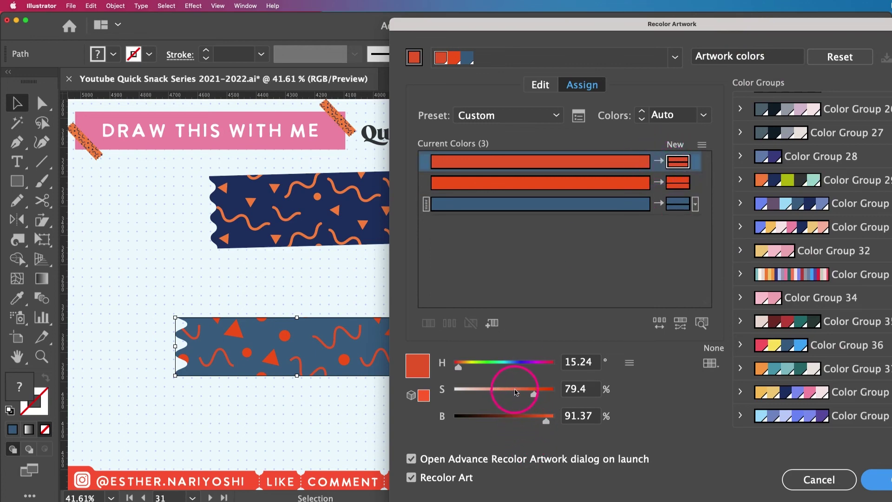
pyautogui.moveTo(534, 394)
pyautogui.mouseDown()
pyautogui.moveTo(483, 393)
pyautogui.moveTo(502, 392)
pyautogui.mouseUp()
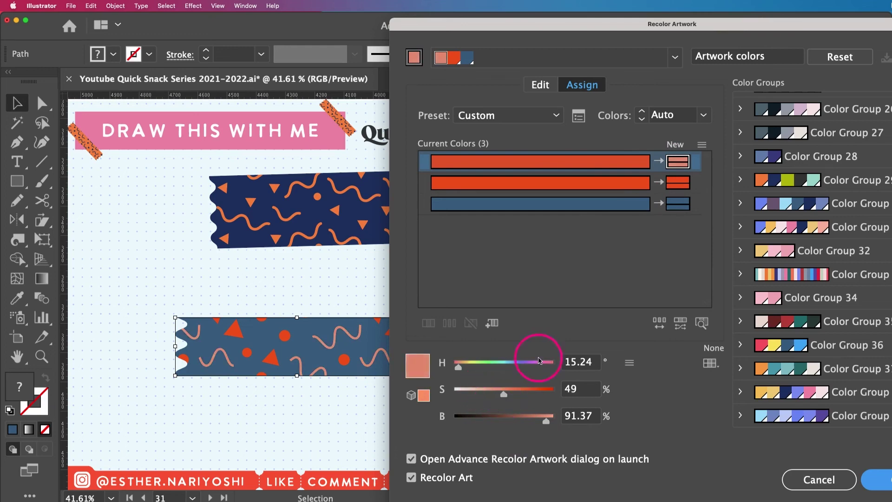
pyautogui.click(676, 206)
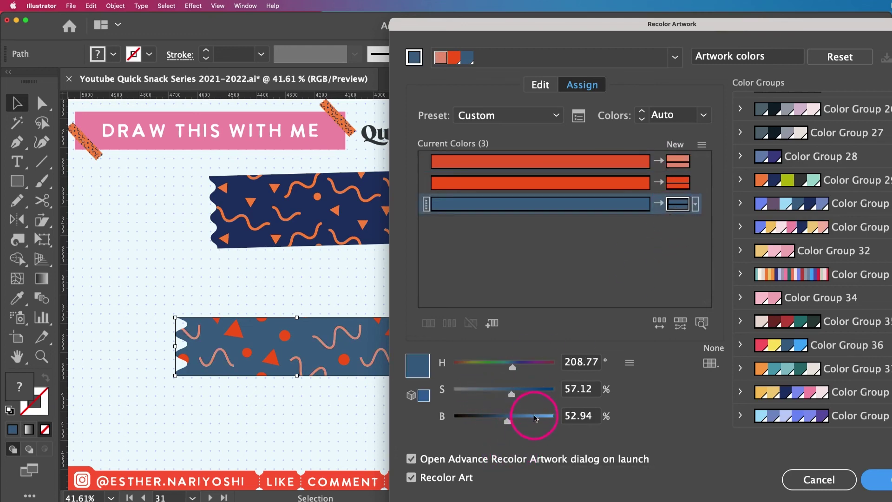
pyautogui.moveTo(508, 420)
pyautogui.mouseDown()
pyautogui.moveTo(546, 418)
pyautogui.moveTo(497, 418)
pyautogui.mouseUp()
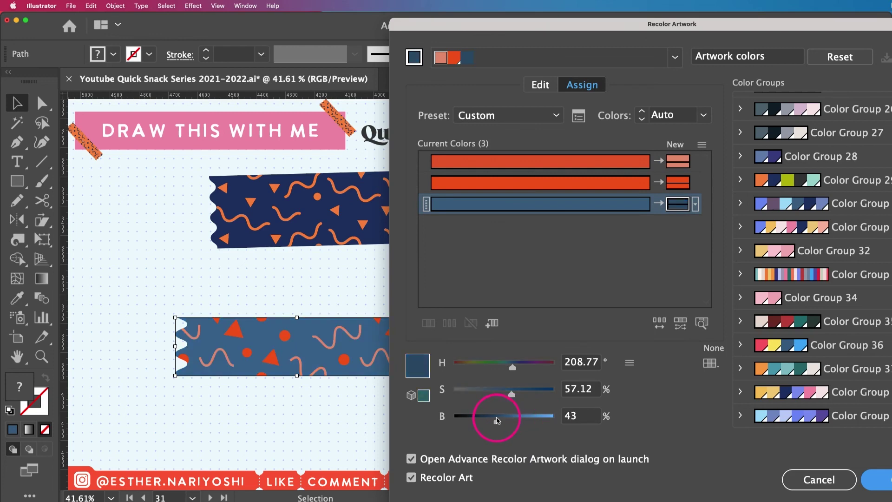
pyautogui.moveTo(531, 366); pyautogui.dragTo(546, 365)
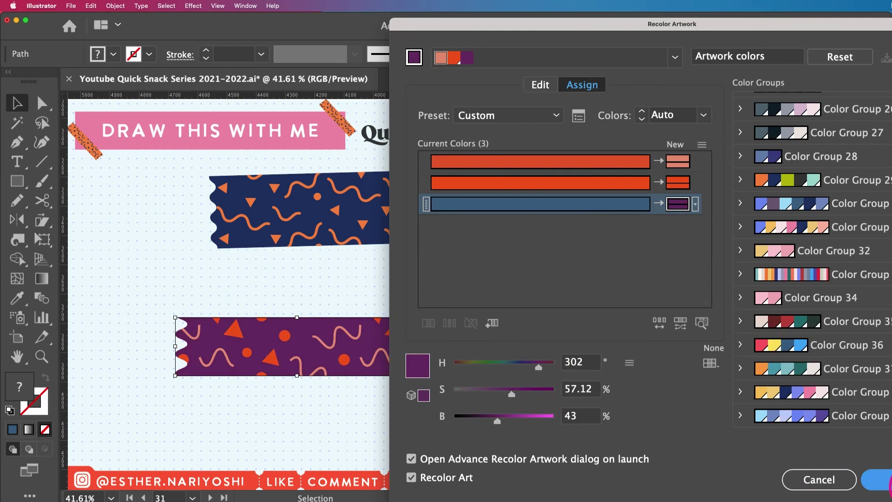
pyautogui.click(876, 480)
pyautogui.click(532, 410)
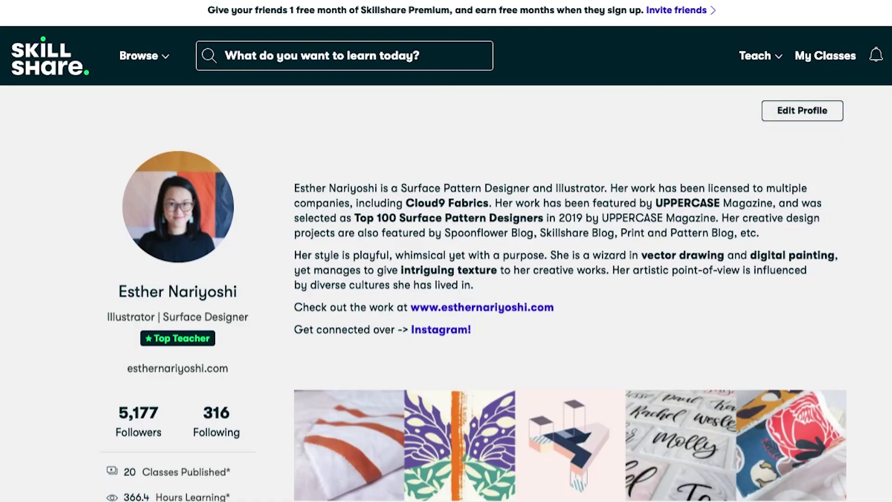
# Step: Scroll past the Illustrator class cards to the ON IPAD ILLUSTRATION section
pyautogui.scroll(-10, 445, 278)
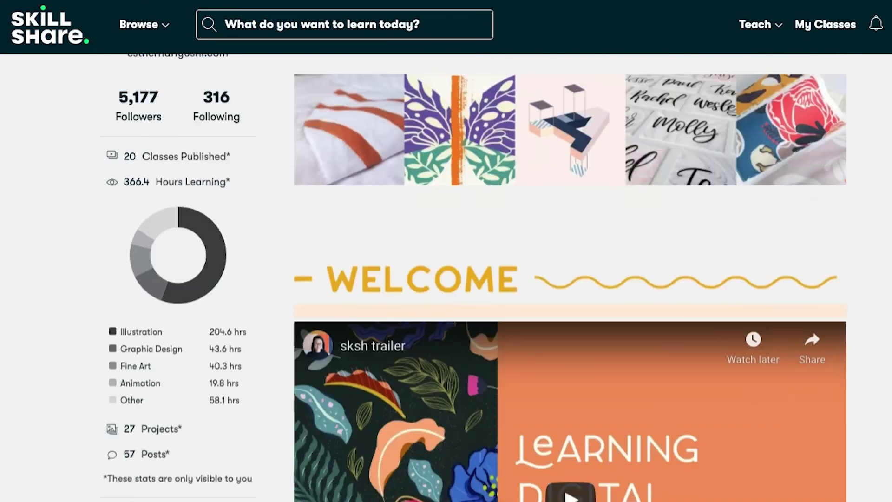
pyautogui.scroll(-8, 446, 279)
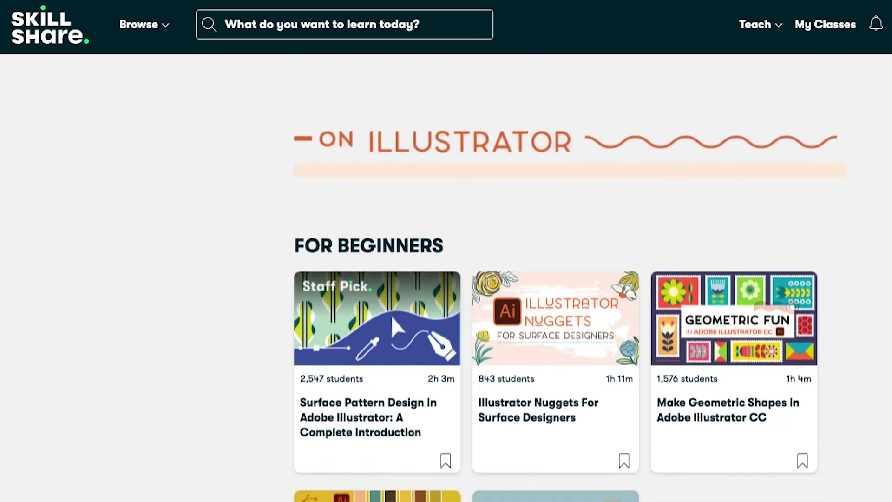
pyautogui.scroll(-7, 446, 279)
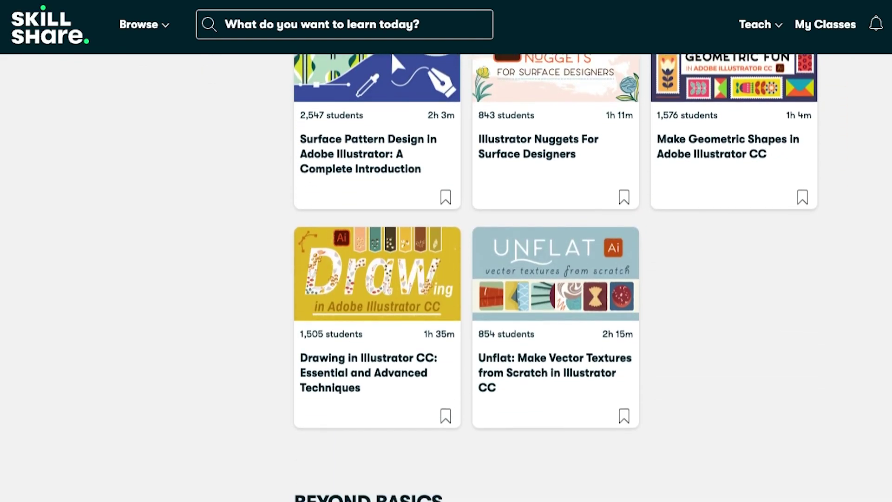
pyautogui.scroll(-9, 446, 278)
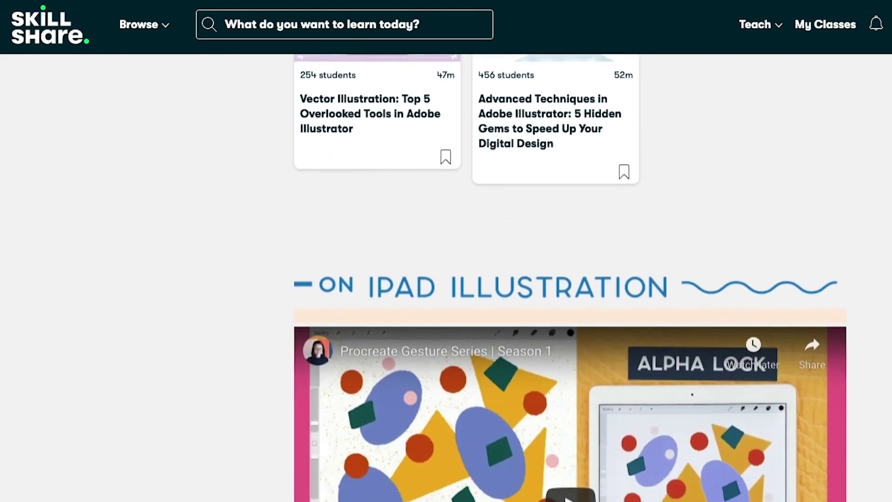